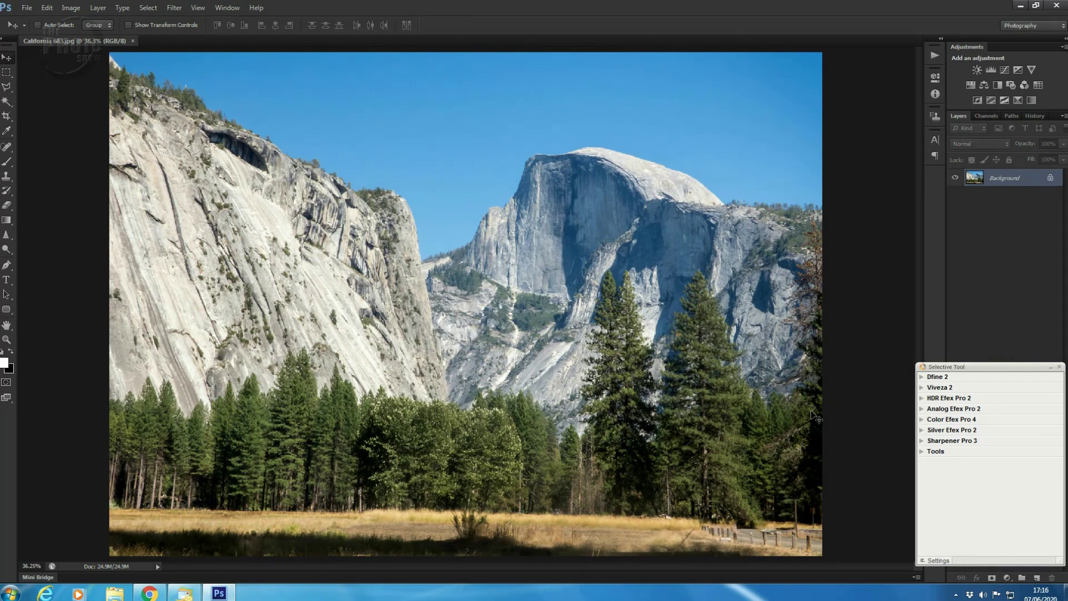
- Reposition the Nik Collection Selective Tool panel beside the Half Dome photo
{"action": "left_click", "coordinate": [159, 597]}
{"action": "mouse_move", "coordinate": [993, 365]}
{"action": "left_mouse_down"}
{"action": "mouse_move", "coordinate": [959, 335]}
{"action": "mouse_move", "coordinate": [956, 316]}
{"action": "mouse_move", "coordinate": [1009, 360]}
{"action": "mouse_move", "coordinate": [996, 362]}
{"action": "left_mouse_up"}
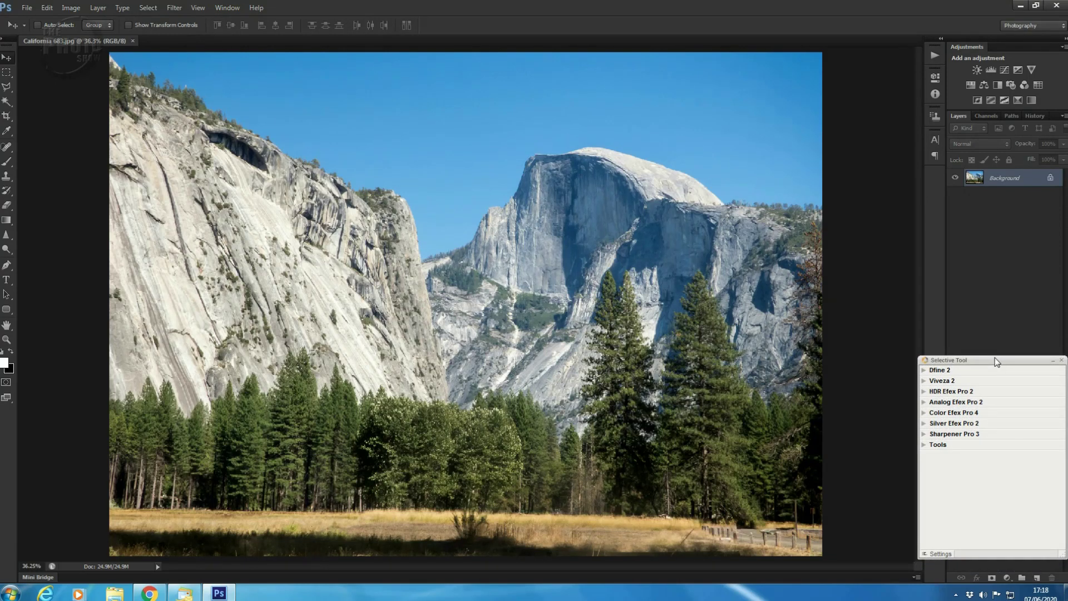
- Close the Selective Tool panel, reopen it via File > Automate, and nudge it into place
{"action": "left_click", "coordinate": [1062, 363]}
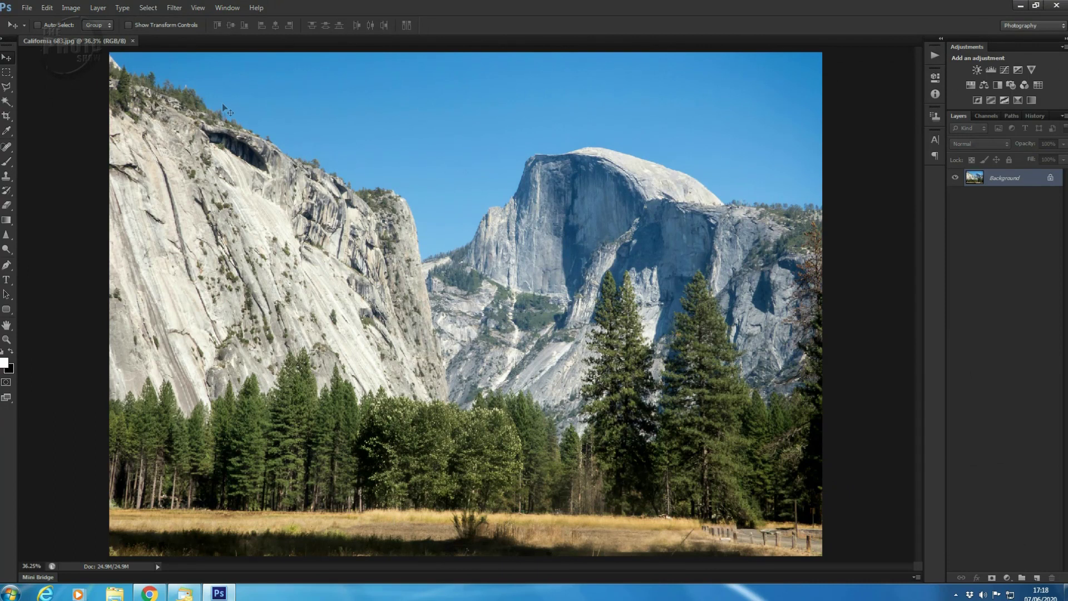
{"action": "left_click", "coordinate": [26, 8]}
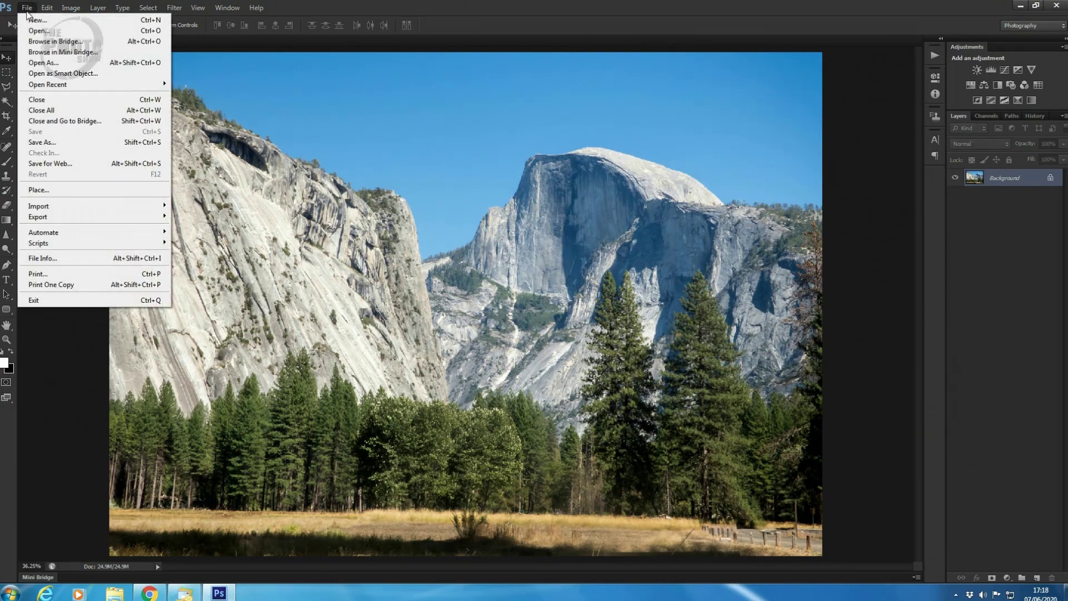
{"action": "mouse_move", "coordinate": [83, 234]}
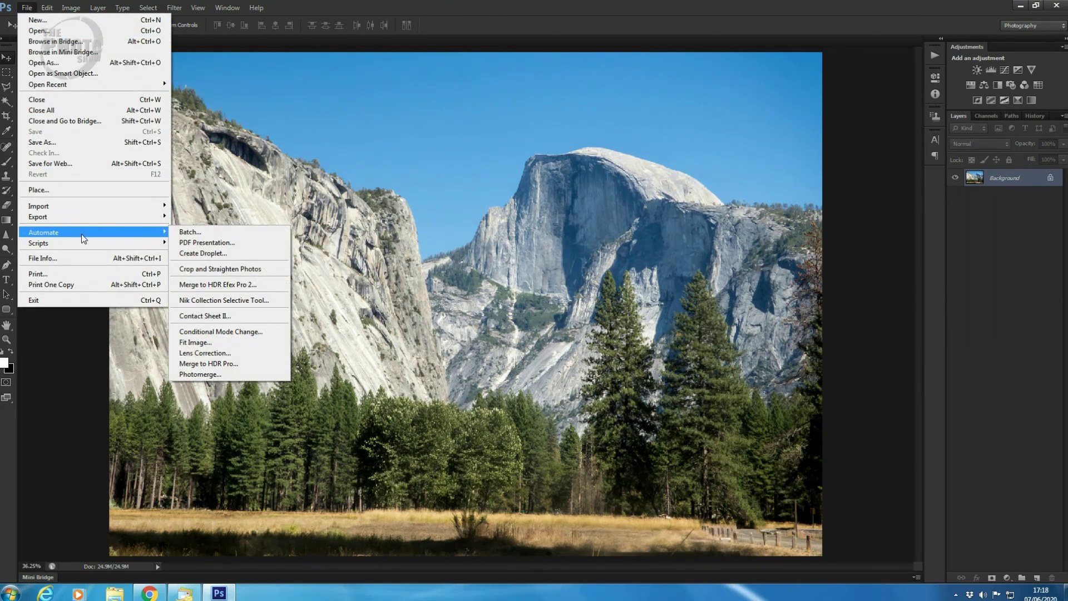
{"action": "left_click", "coordinate": [218, 302]}
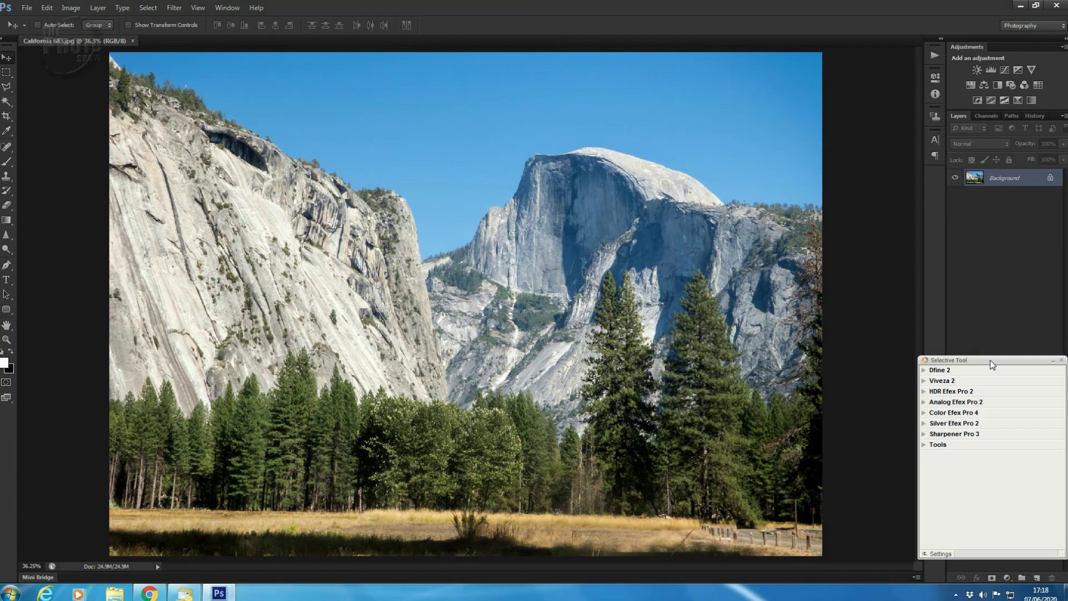
{"action": "mouse_move", "coordinate": [992, 365]}
{"action": "left_mouse_down"}
{"action": "mouse_move", "coordinate": [977, 348]}
{"action": "mouse_move", "coordinate": [985, 357]}
{"action": "left_mouse_up"}
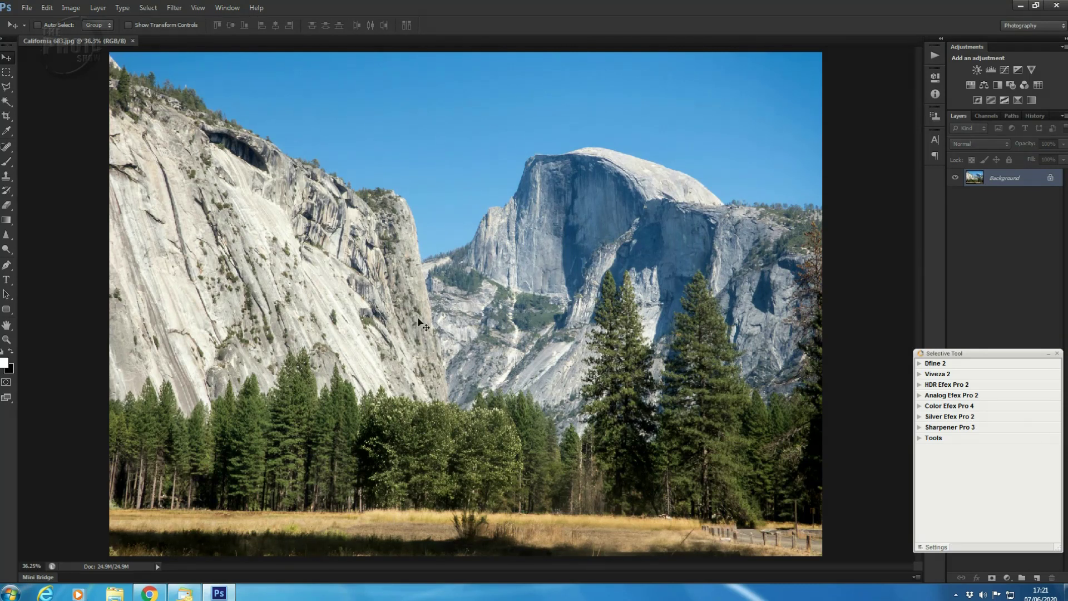
- Expand Viveza 2 in the Selective Tool panel and launch it on the Half Dome photo
{"action": "left_click", "coordinate": [918, 374]}
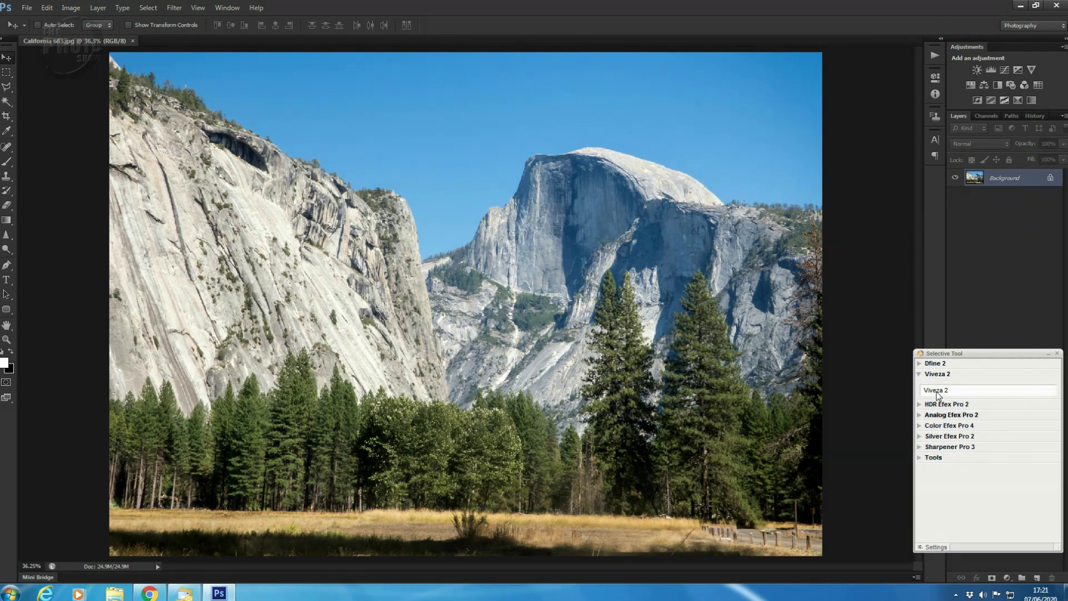
{"action": "left_click", "coordinate": [937, 391]}
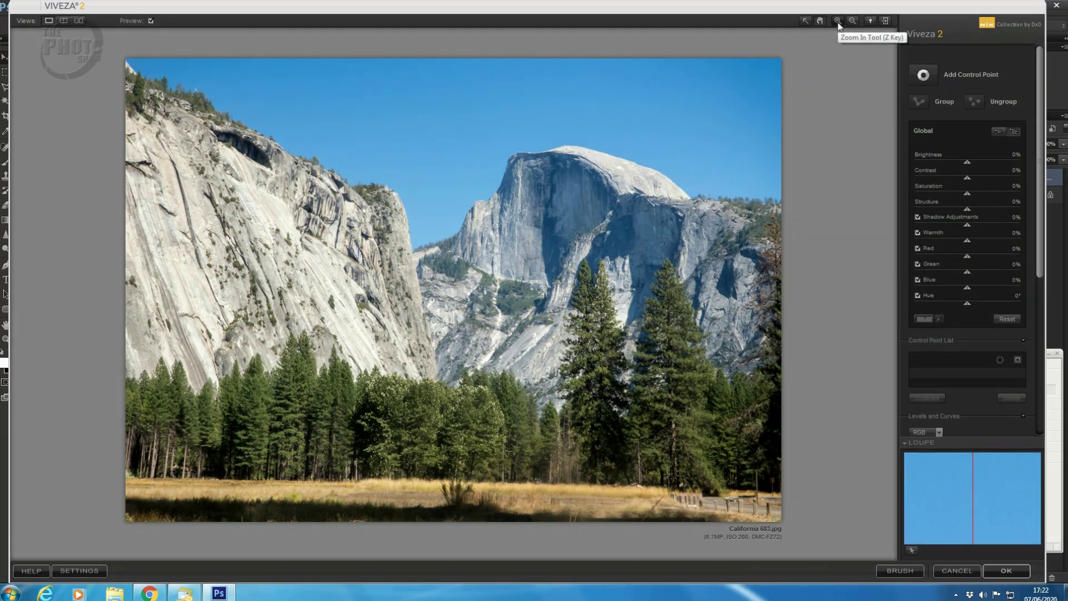
{"action": "left_click", "coordinate": [869, 20]}
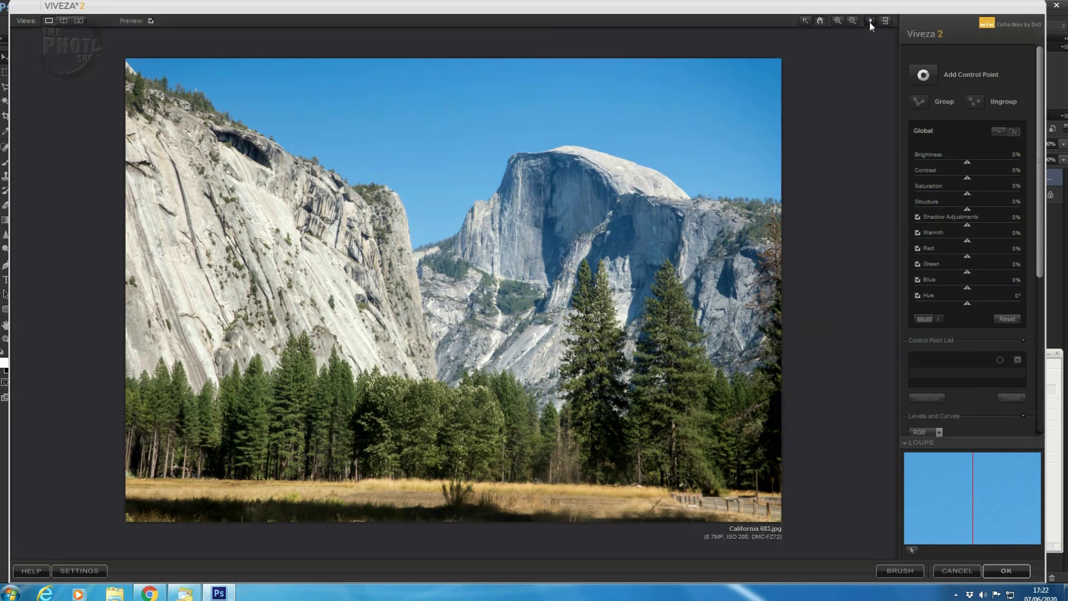
{"action": "left_click", "coordinate": [870, 21]}
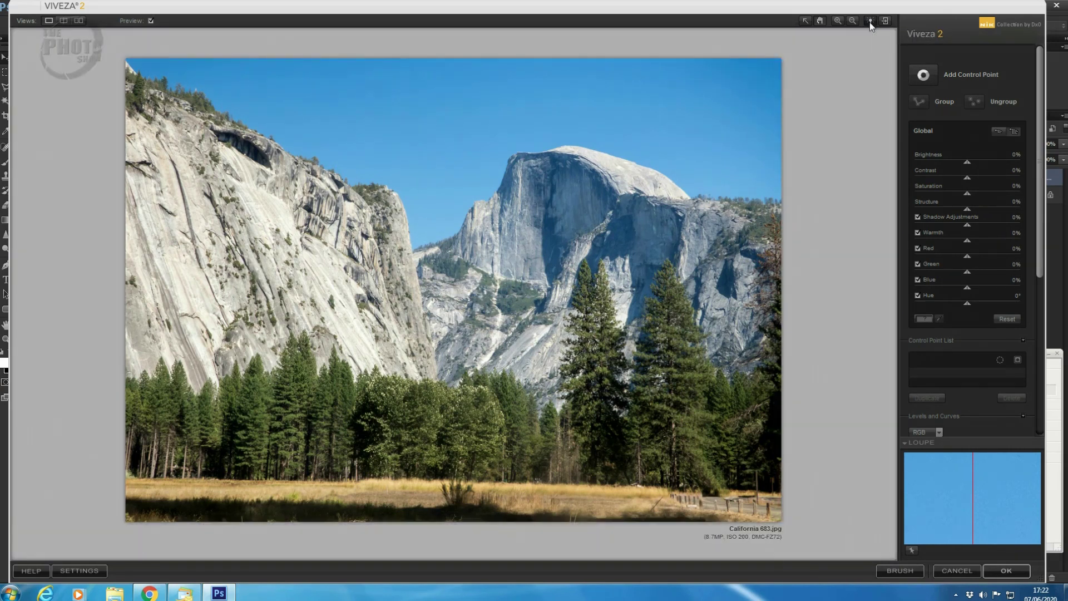
{"action": "left_click", "coordinate": [870, 21]}
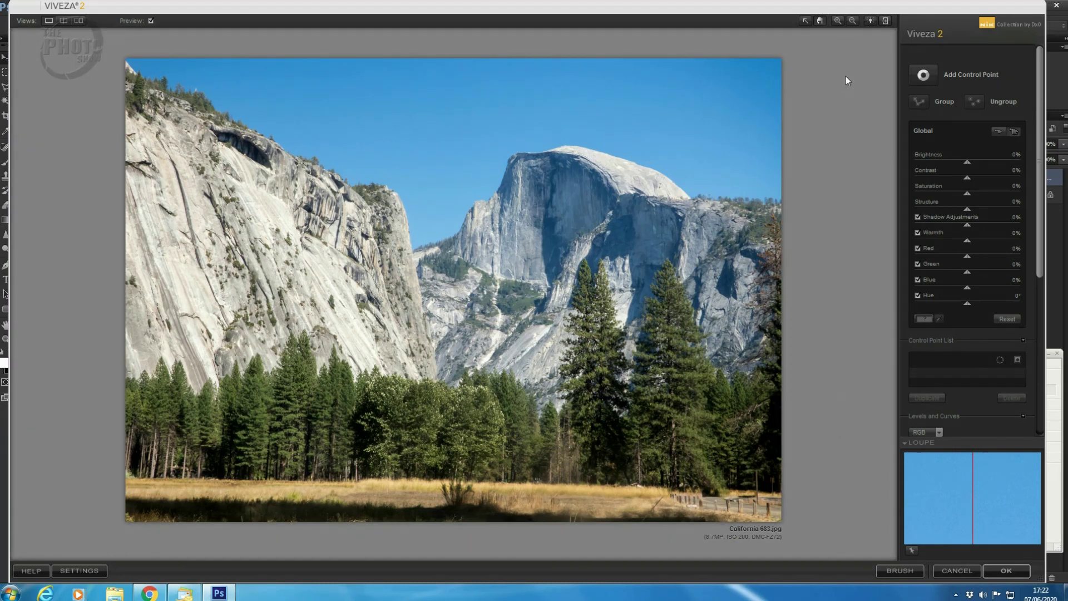
{"action": "left_click", "coordinate": [884, 21]}
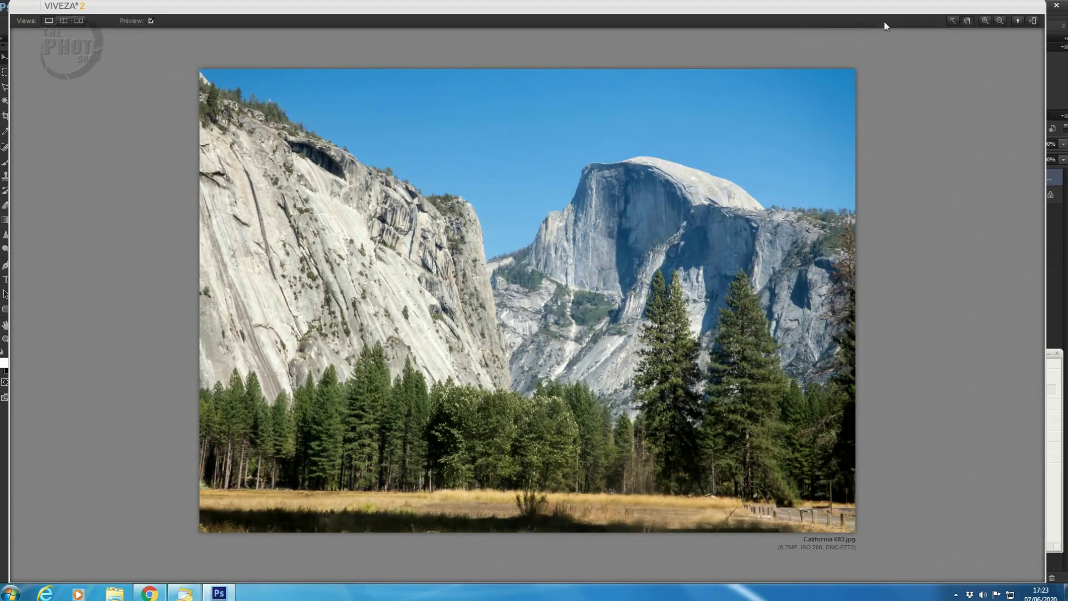
{"action": "left_click", "coordinate": [1033, 22]}
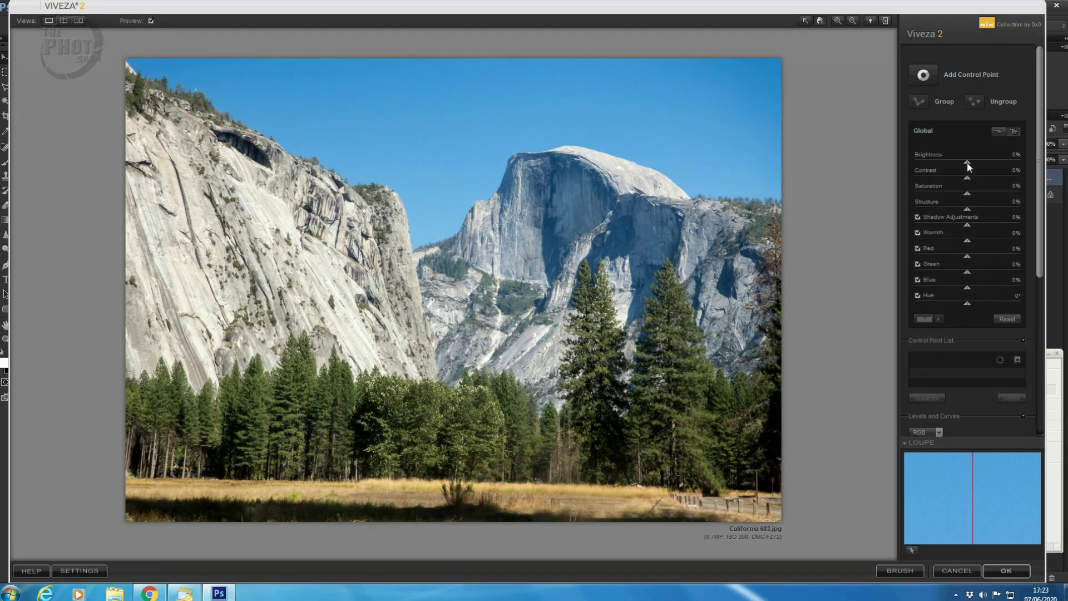
{"action": "left_click_drag", "start_coordinate": [964, 162], "coordinate": [950, 162]}
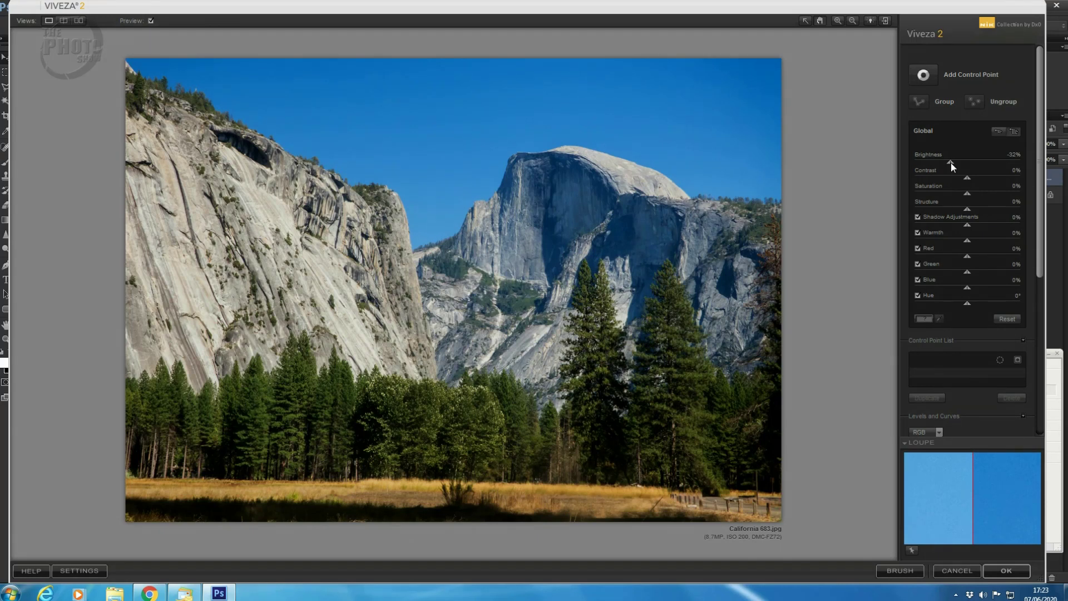
{"action": "left_click_drag", "start_coordinate": [950, 163], "coordinate": [986, 164]}
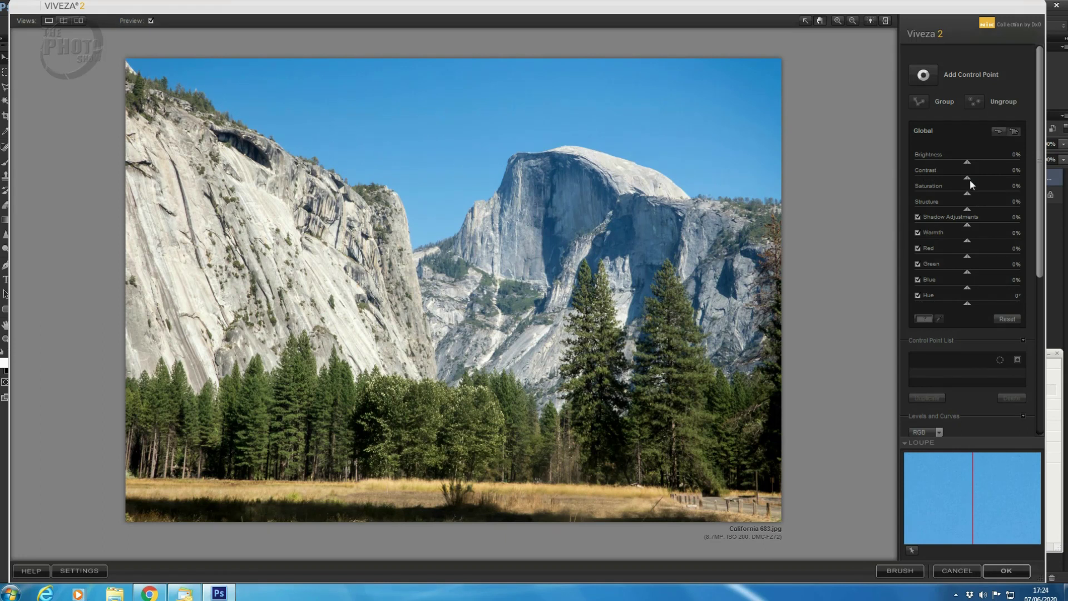
{"action": "left_click_drag", "start_coordinate": [959, 180], "coordinate": [951, 182]}
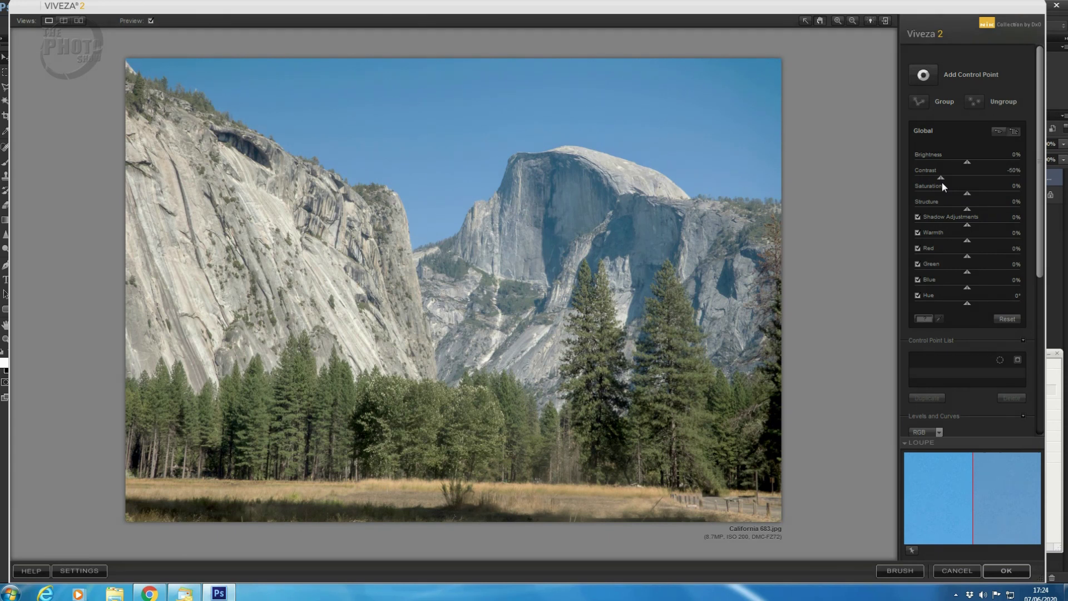
{"action": "left_click_drag", "start_coordinate": [952, 182], "coordinate": [992, 182]}
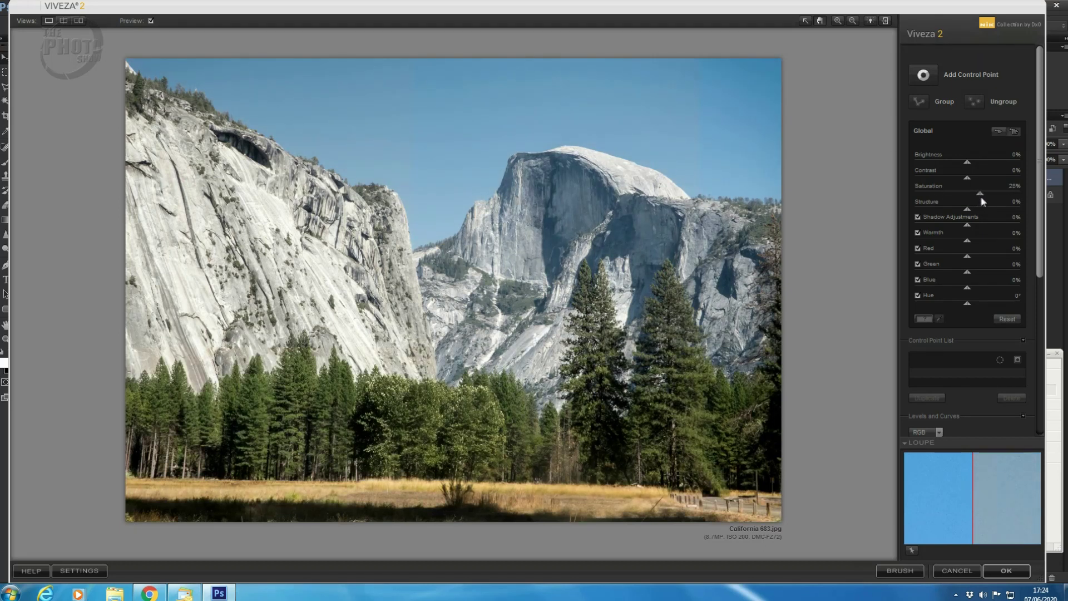
{"action": "left_click_drag", "start_coordinate": [981, 198], "coordinate": [991, 198]}
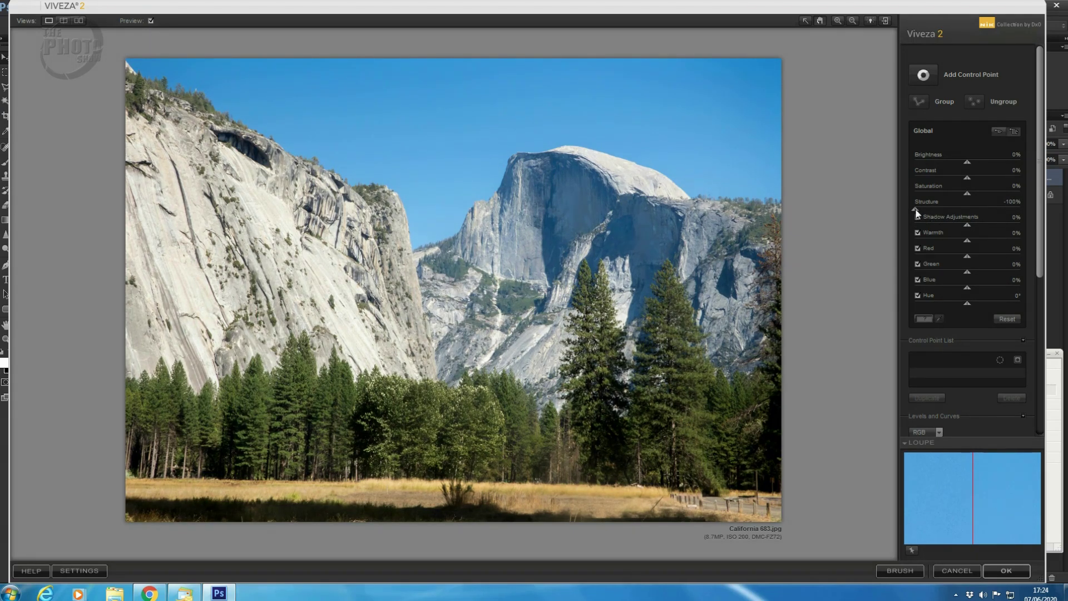
{"action": "left_click_drag", "start_coordinate": [911, 208], "coordinate": [985, 216]}
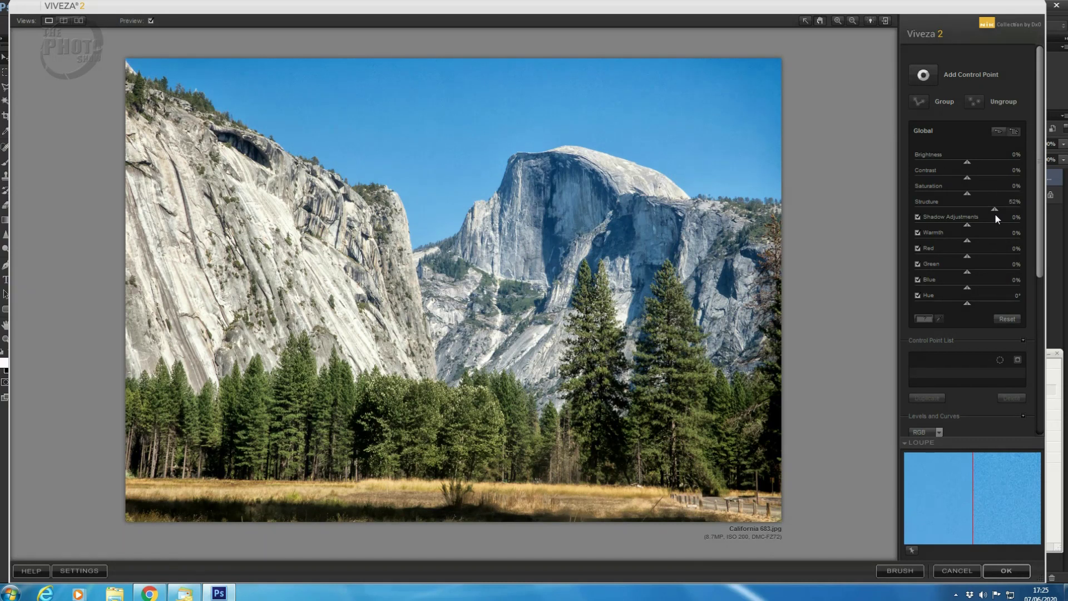
{"action": "left_click_drag", "start_coordinate": [993, 212], "coordinate": [966, 225]}
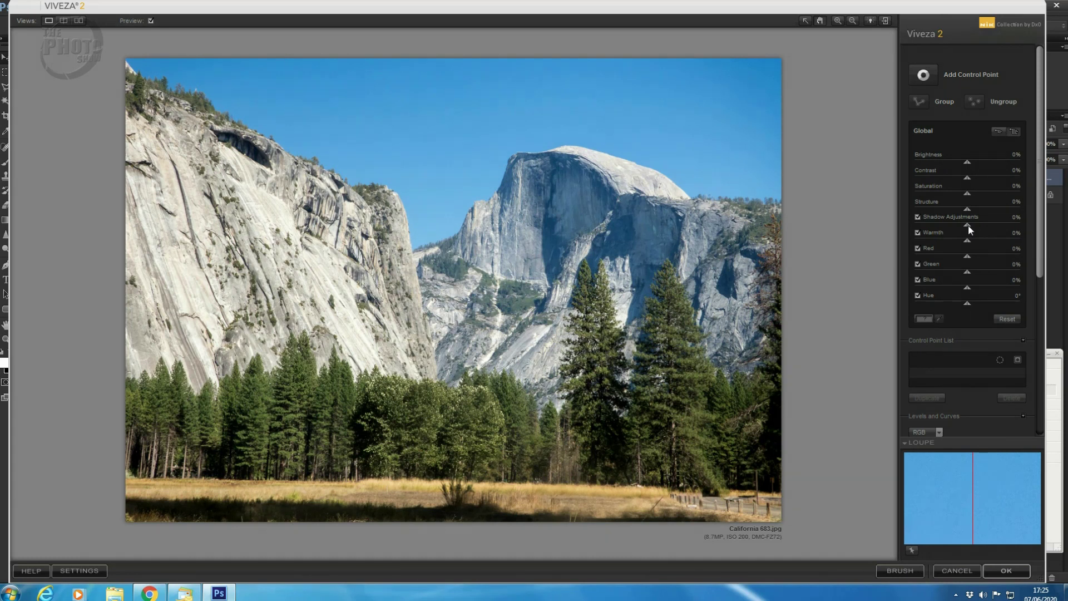
- Darken shadows to -66%, reset Warmth to 0%, then test Hue shifts and reset Hue to 0°
{"action": "mouse_move", "coordinate": [948, 235]}
{"action": "left_mouse_down"}
{"action": "mouse_move", "coordinate": [925, 234]}
{"action": "mouse_move", "coordinate": [995, 232]}
{"action": "mouse_move", "coordinate": [953, 241]}
{"action": "left_mouse_up"}
{"action": "left_click_drag", "start_coordinate": [986, 242], "coordinate": [967, 242]}
{"action": "left_click_drag", "start_coordinate": [950, 303], "coordinate": [945, 304]}
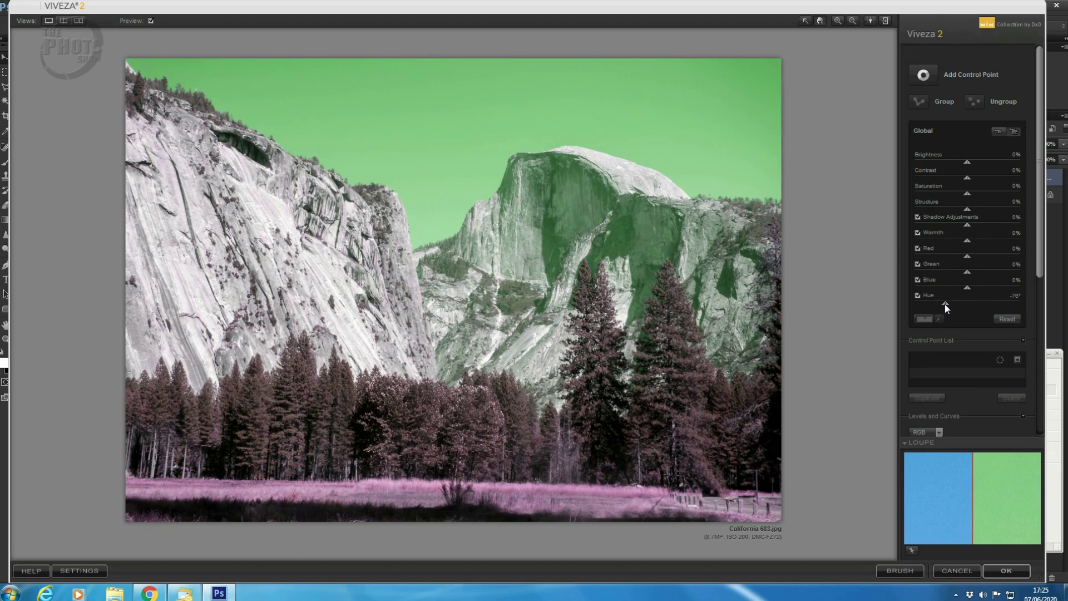
{"action": "mouse_move", "coordinate": [960, 303]}
{"action": "left_mouse_down"}
{"action": "mouse_move", "coordinate": [1004, 311]}
{"action": "mouse_move", "coordinate": [943, 308]}
{"action": "left_mouse_up"}
{"action": "double_click", "coordinate": [945, 304]}
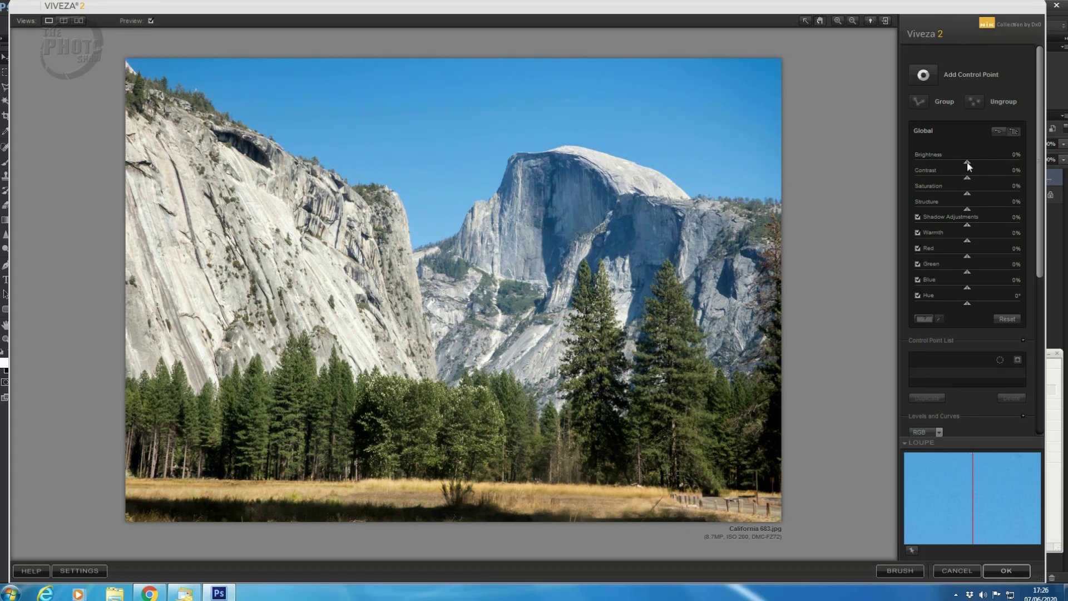
- Lower global Brightness to -14%, add Contrast at 7%, and settle Saturation at -27%
{"action": "left_click_drag", "start_coordinate": [960, 163], "coordinate": [959, 162]}
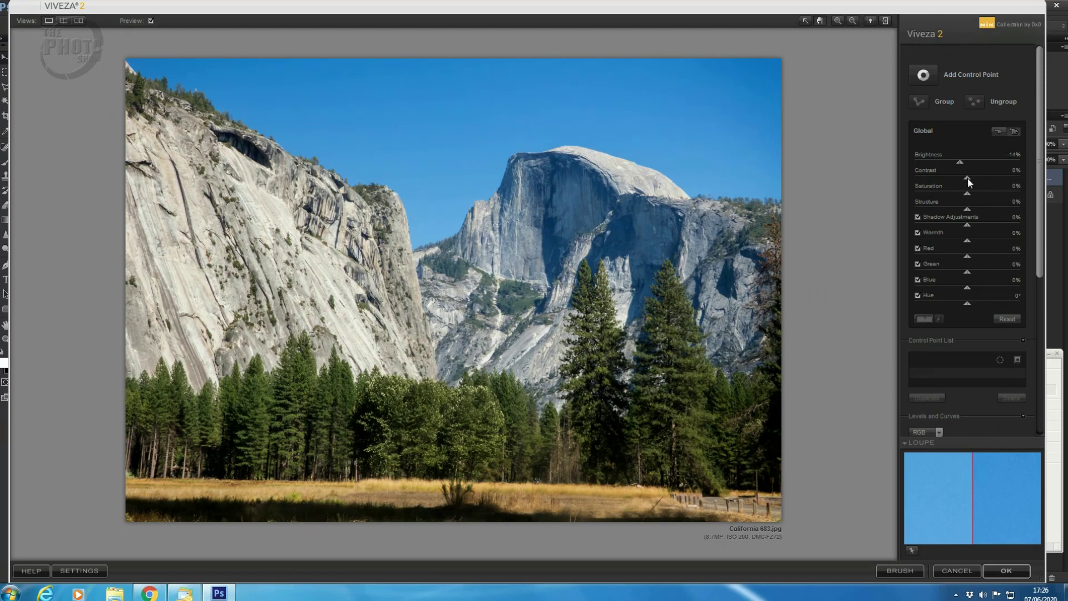
{"action": "left_click_drag", "start_coordinate": [968, 178], "coordinate": [971, 179]}
{"action": "left_click_drag", "start_coordinate": [967, 193], "coordinate": [954, 195]}
{"action": "left_click_drag", "start_coordinate": [976, 196], "coordinate": [997, 195]}
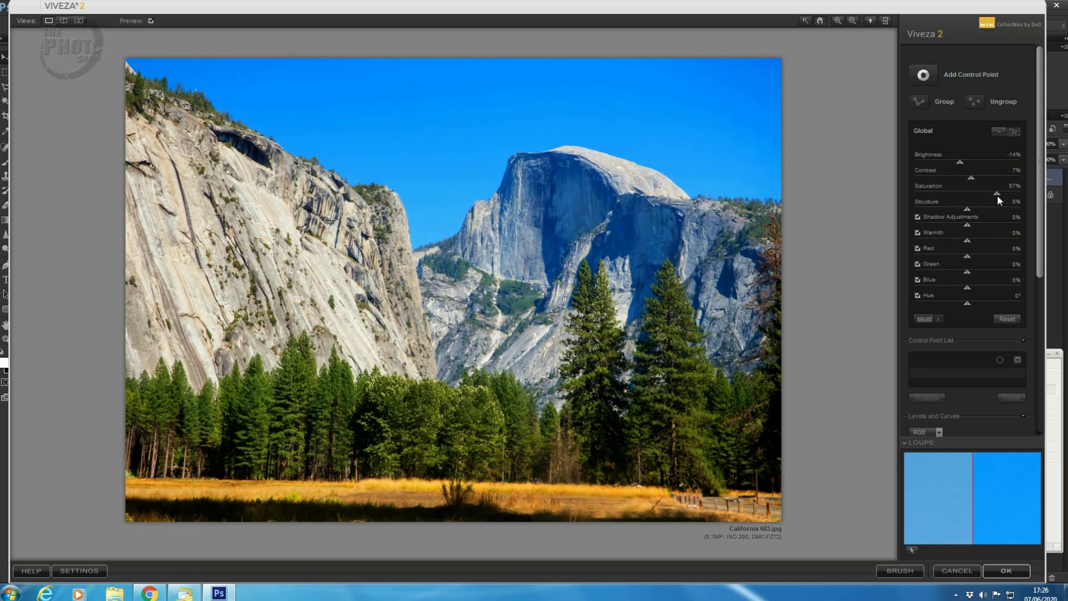
{"action": "left_click_drag", "start_coordinate": [996, 195], "coordinate": [964, 195]}
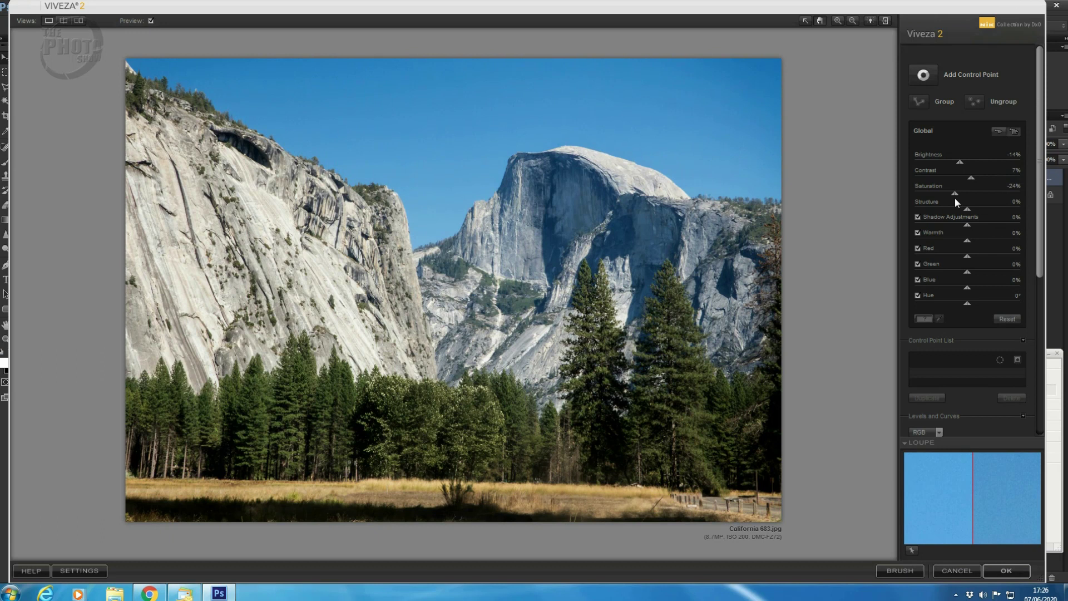
{"action": "left_click_drag", "start_coordinate": [954, 198], "coordinate": [952, 195]}
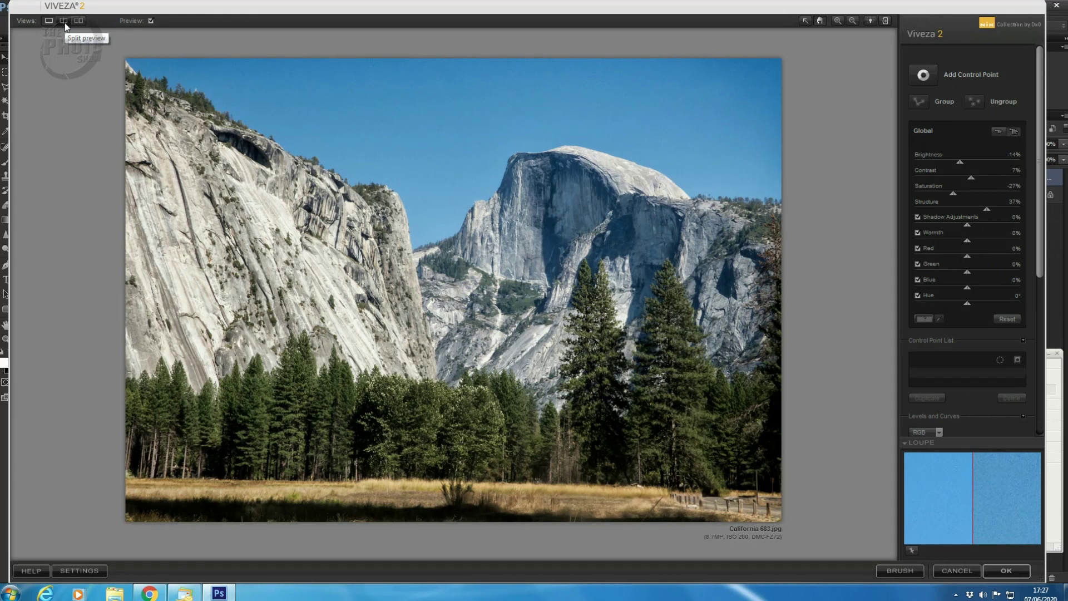
- Switch to split before/after preview and slide the divider across the Half Dome photo
{"action": "left_click", "coordinate": [65, 23]}
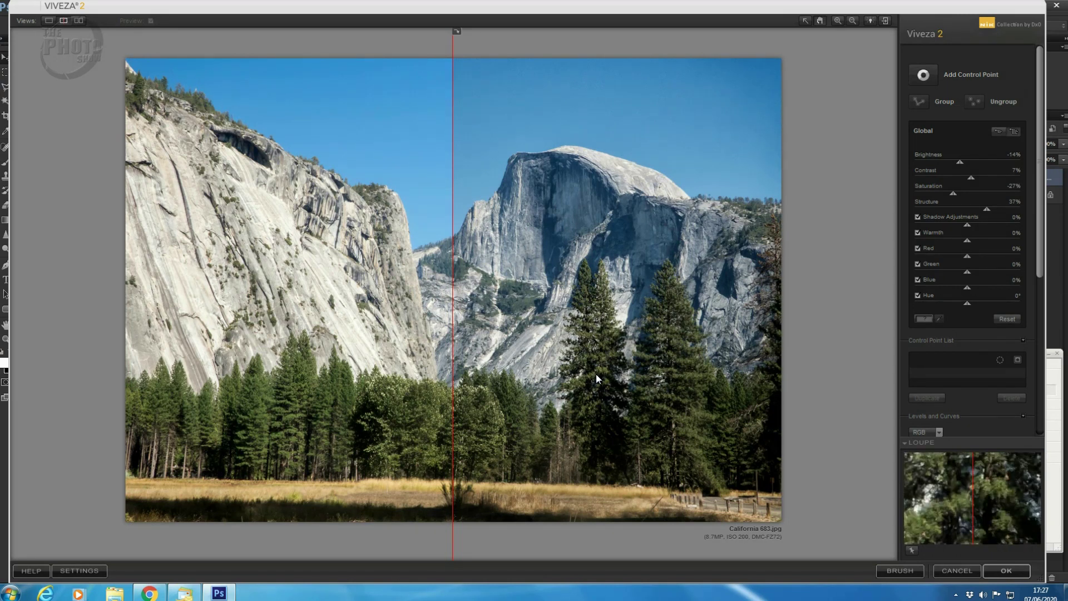
{"action": "left_click_drag", "start_coordinate": [453, 205], "coordinate": [462, 225]}
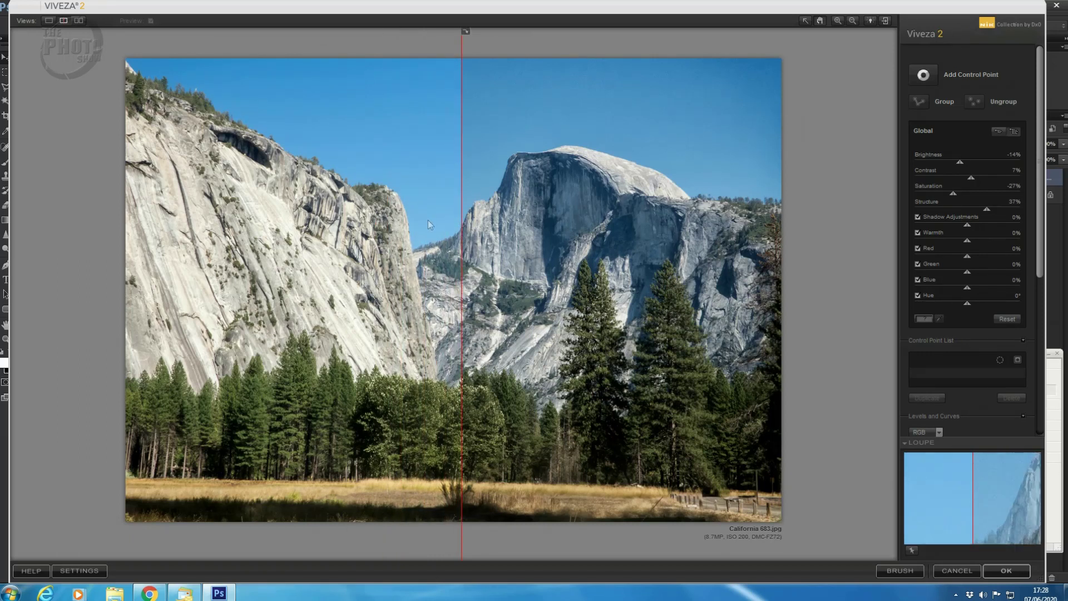
- Compare original and edit stacked, side by side and split, then return to single view
{"action": "left_click", "coordinate": [78, 21]}
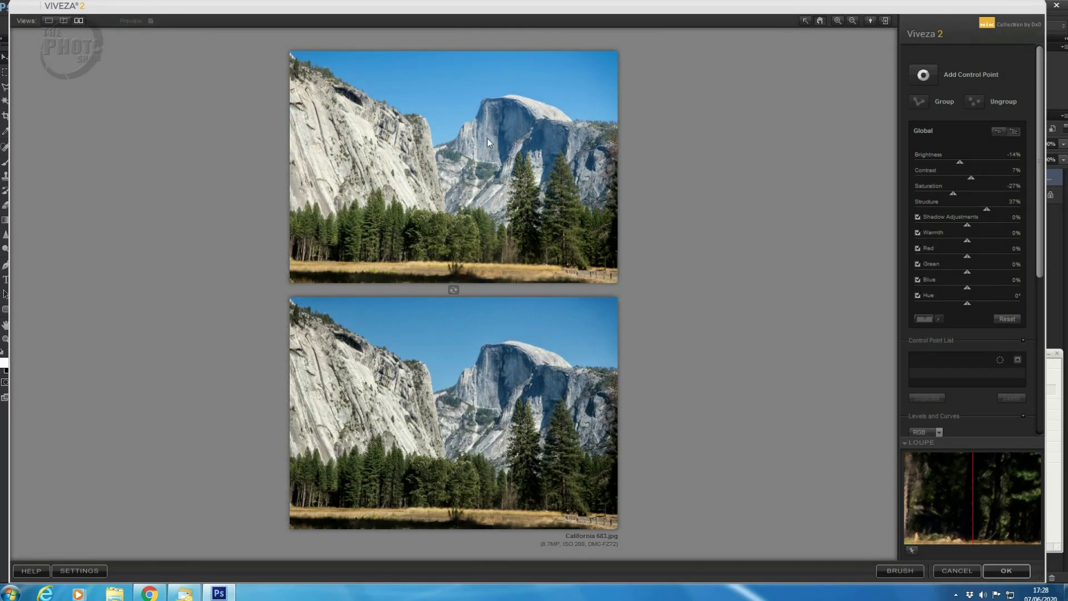
{"action": "left_click", "coordinate": [454, 290]}
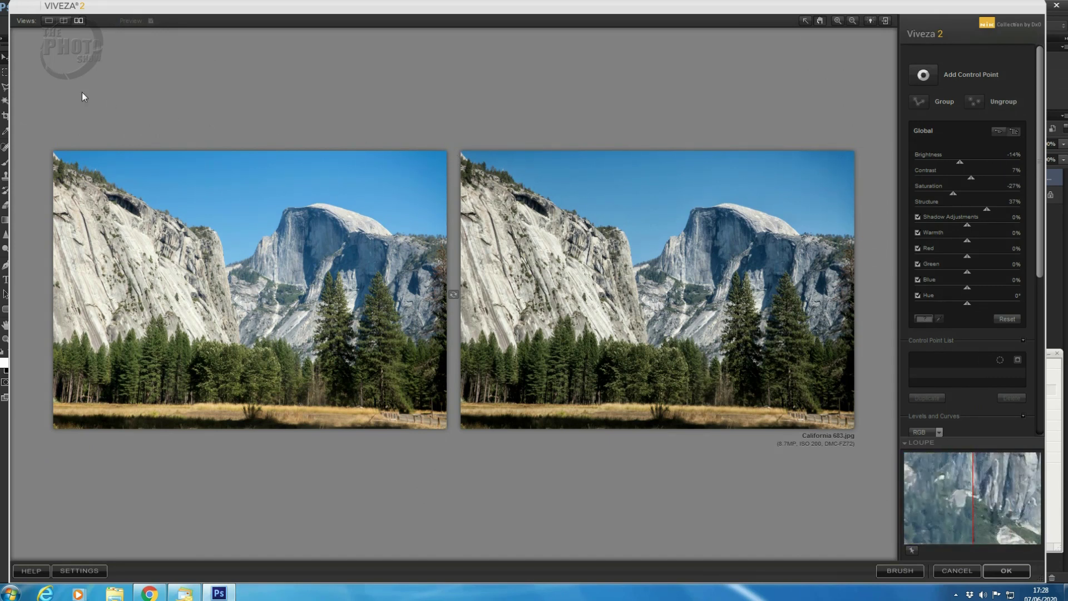
{"action": "left_click", "coordinate": [64, 21]}
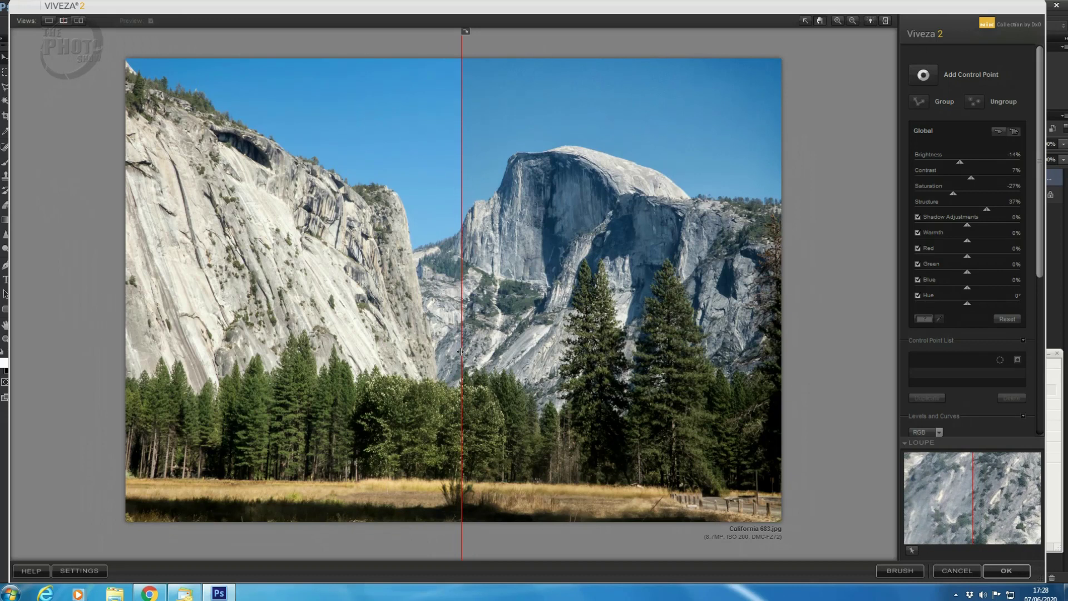
{"action": "mouse_move", "coordinate": [462, 352]}
{"action": "left_mouse_down"}
{"action": "mouse_move", "coordinate": [319, 352]}
{"action": "mouse_move", "coordinate": [677, 350]}
{"action": "mouse_move", "coordinate": [303, 348]}
{"action": "mouse_move", "coordinate": [494, 347]}
{"action": "mouse_move", "coordinate": [461, 349]}
{"action": "left_mouse_up"}
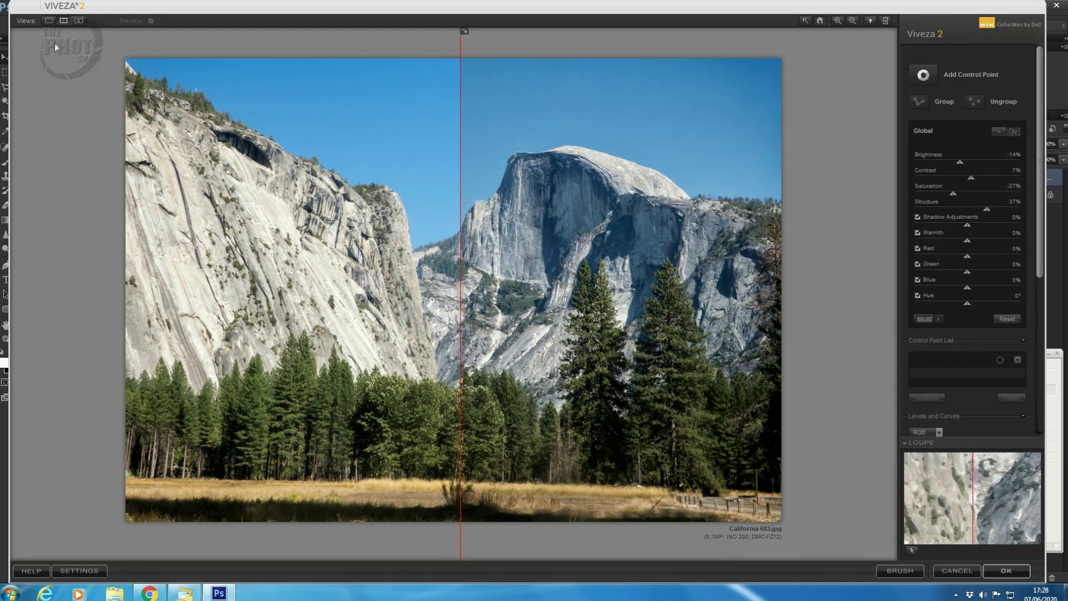
{"action": "left_click", "coordinate": [50, 22]}
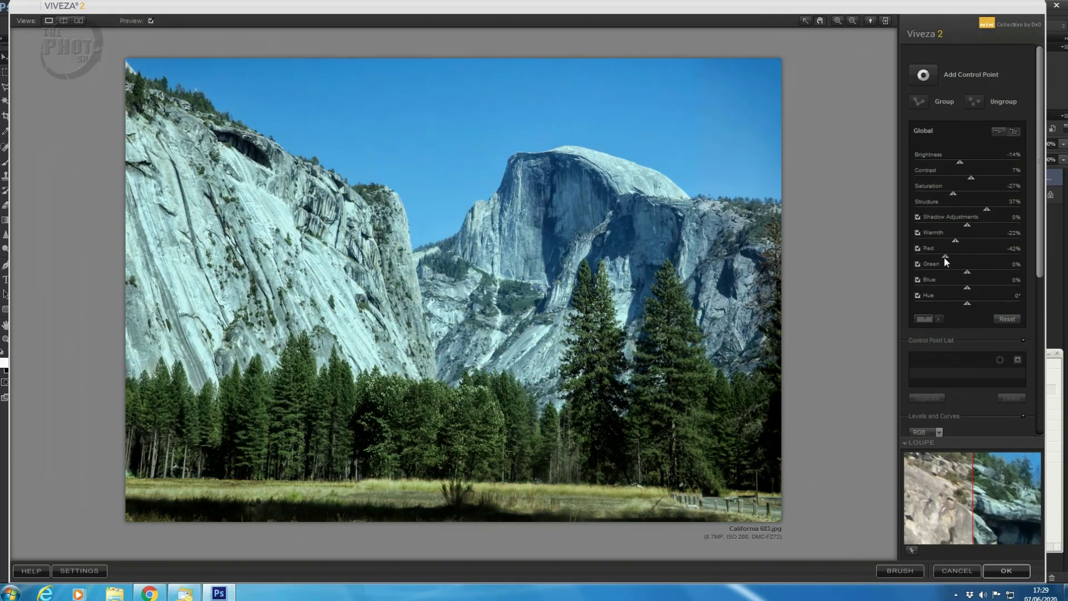
- Tune Red to 7% and Green to 11% to neutralise casts, then test Hue and reset it to 0°
{"action": "left_click_drag", "start_coordinate": [966, 260], "coordinate": [980, 260]}
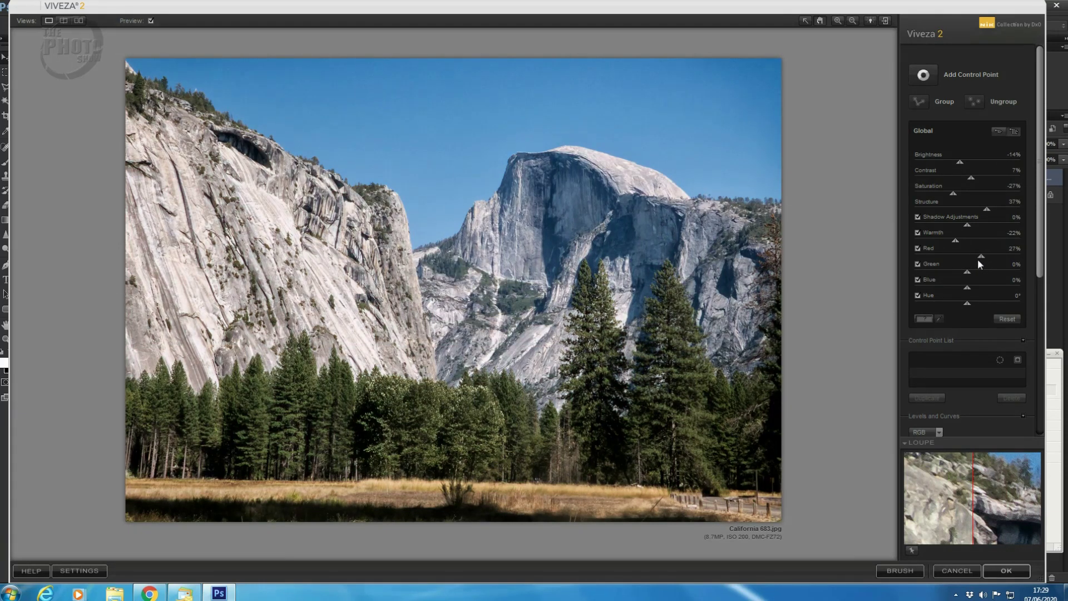
{"action": "left_click_drag", "start_coordinate": [974, 260], "coordinate": [968, 260]}
{"action": "left_click_drag", "start_coordinate": [966, 271], "coordinate": [947, 272]}
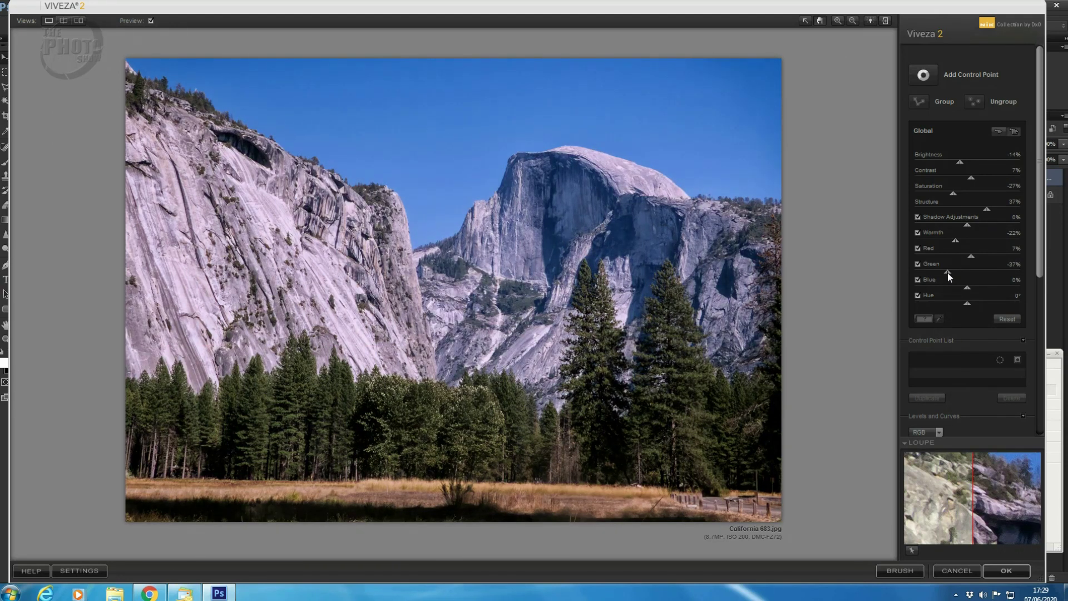
{"action": "left_click_drag", "start_coordinate": [959, 273], "coordinate": [973, 275]}
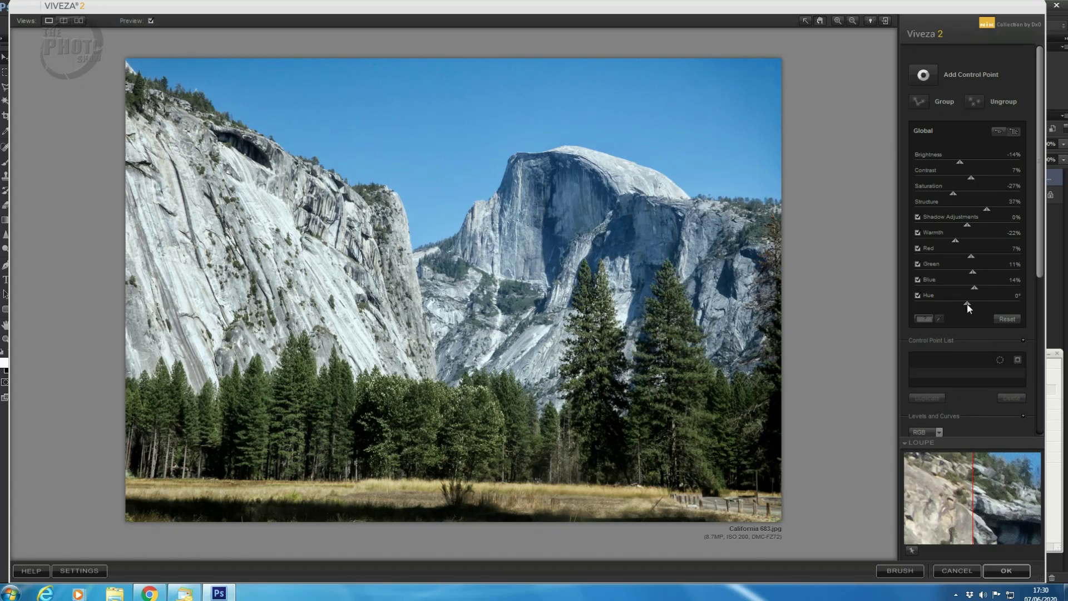
{"action": "left_click_drag", "start_coordinate": [966, 302], "coordinate": [960, 304]}
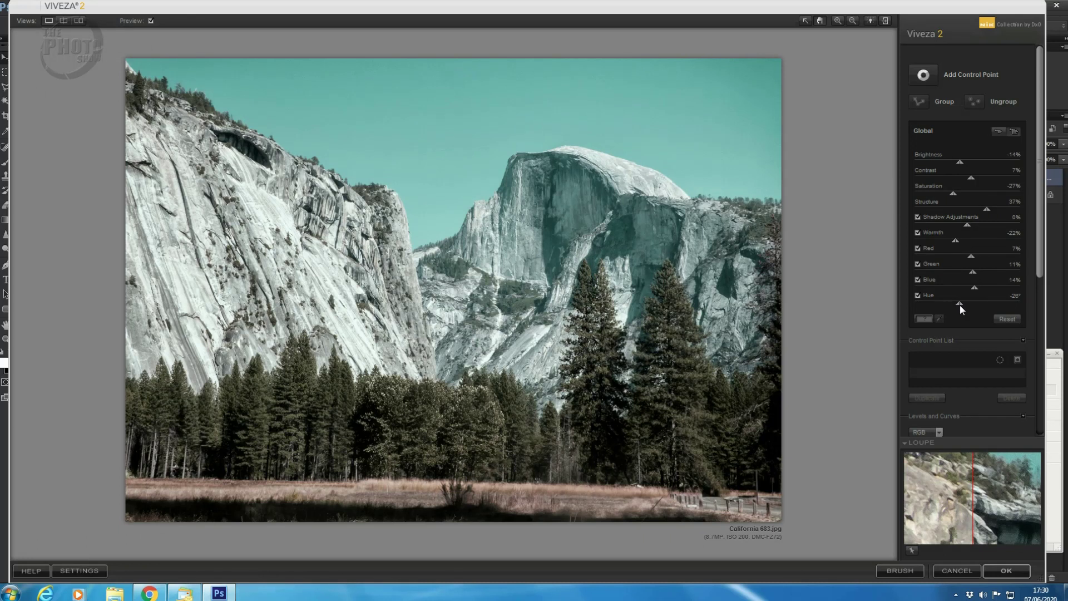
{"action": "double_click", "coordinate": [959, 301]}
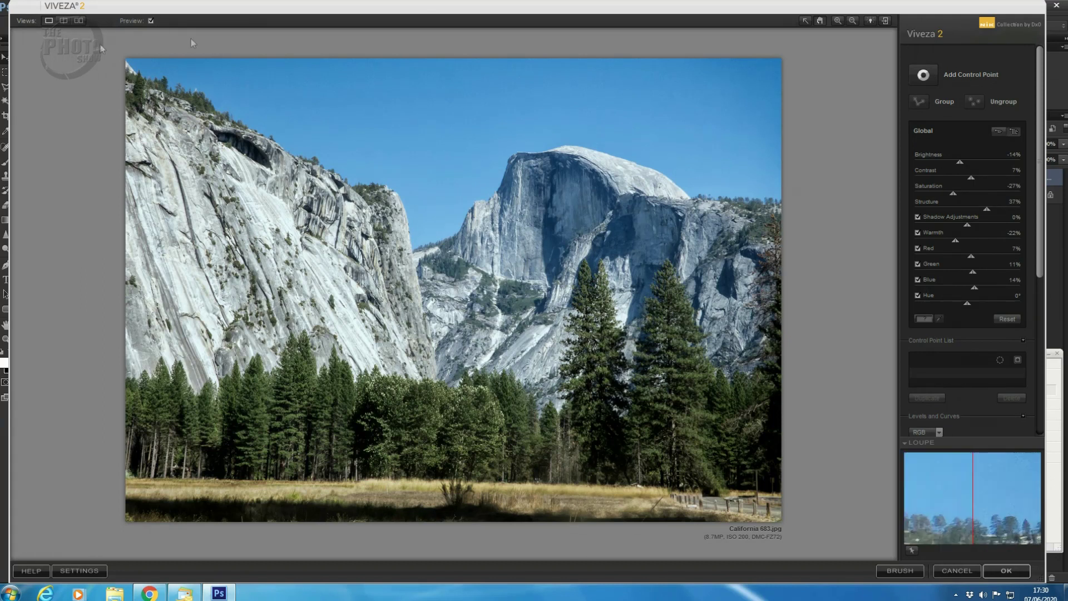
{"action": "left_click", "coordinate": [63, 21]}
{"action": "mouse_move", "coordinate": [460, 334]}
{"action": "left_mouse_down"}
{"action": "mouse_move", "coordinate": [793, 334]}
{"action": "mouse_move", "coordinate": [172, 306]}
{"action": "mouse_move", "coordinate": [451, 309]}
{"action": "mouse_move", "coordinate": [477, 329]}
{"action": "left_mouse_up"}
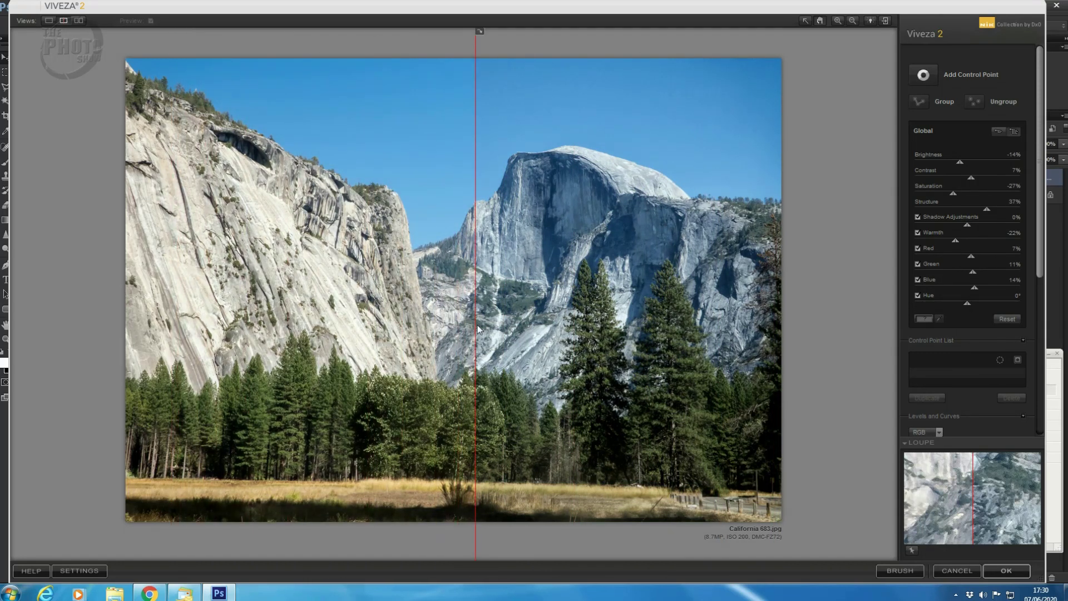
{"action": "left_click", "coordinate": [49, 21]}
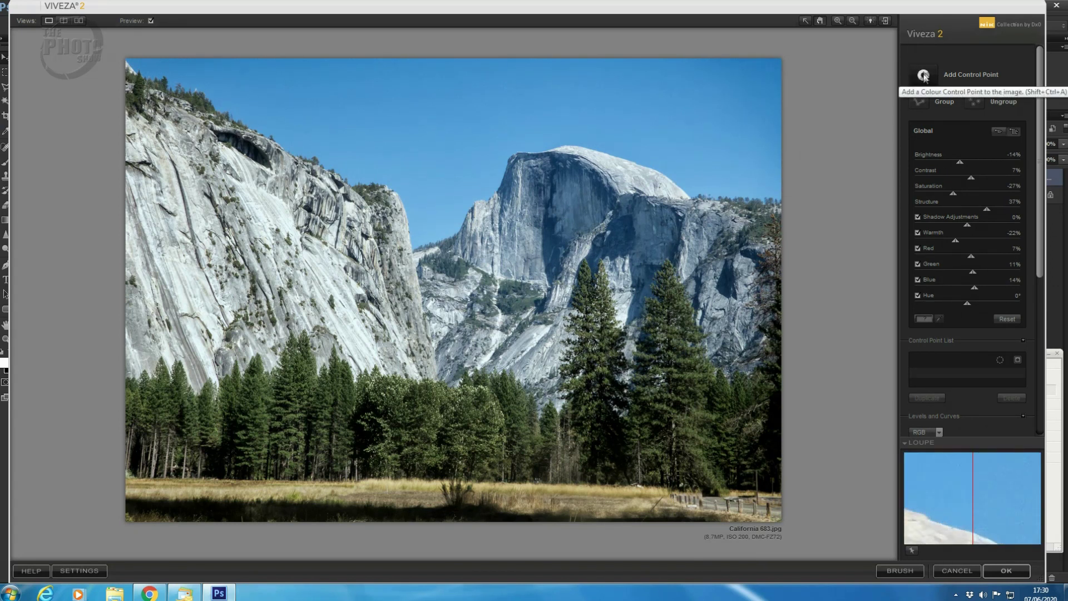
- Place a control point in the blue sky and shrink its reach to 16%
{"action": "left_click", "coordinate": [922, 76]}
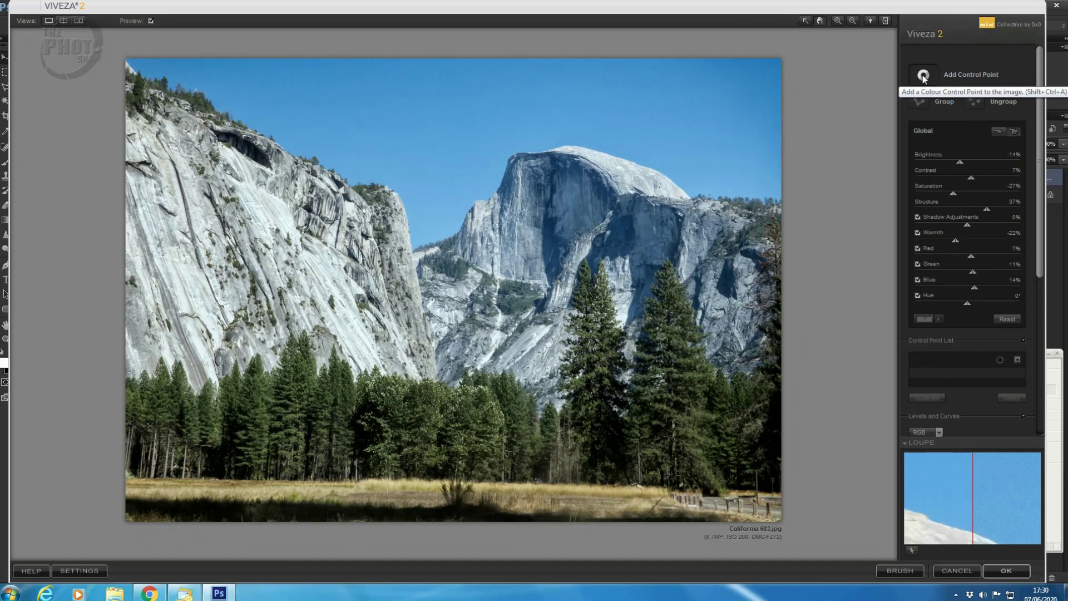
{"action": "left_click", "coordinate": [434, 123]}
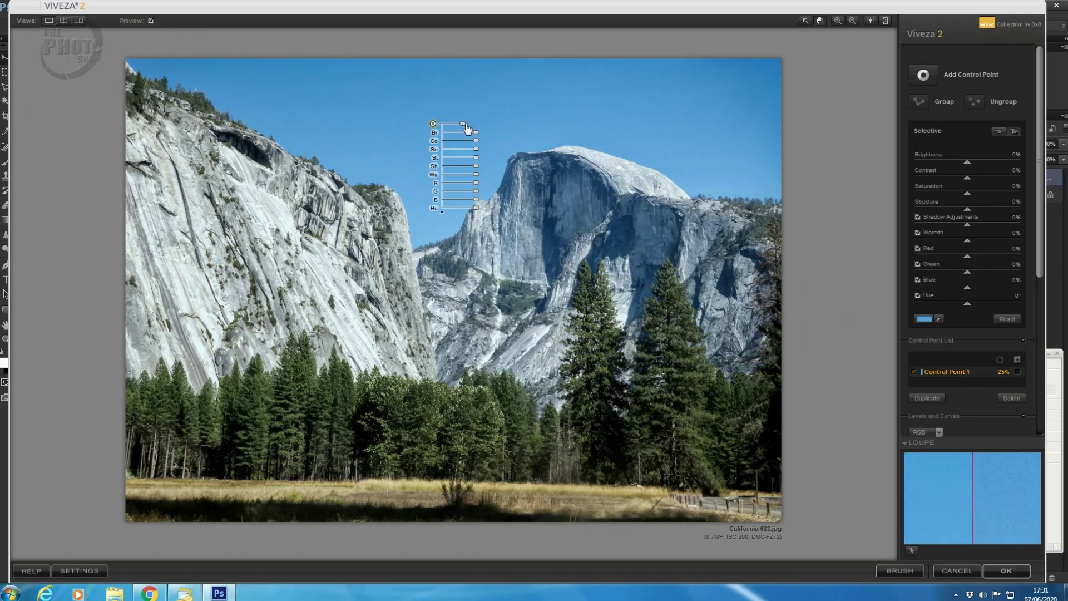
{"action": "left_click_drag", "start_coordinate": [465, 130], "coordinate": [463, 130]}
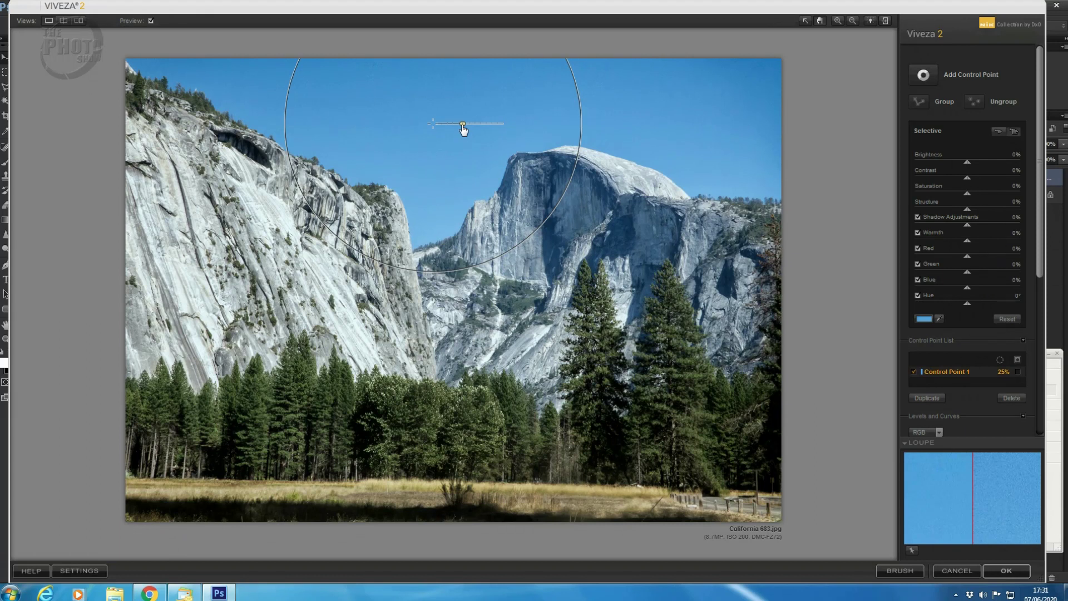
{"action": "left_click_drag", "start_coordinate": [463, 130], "coordinate": [459, 129]}
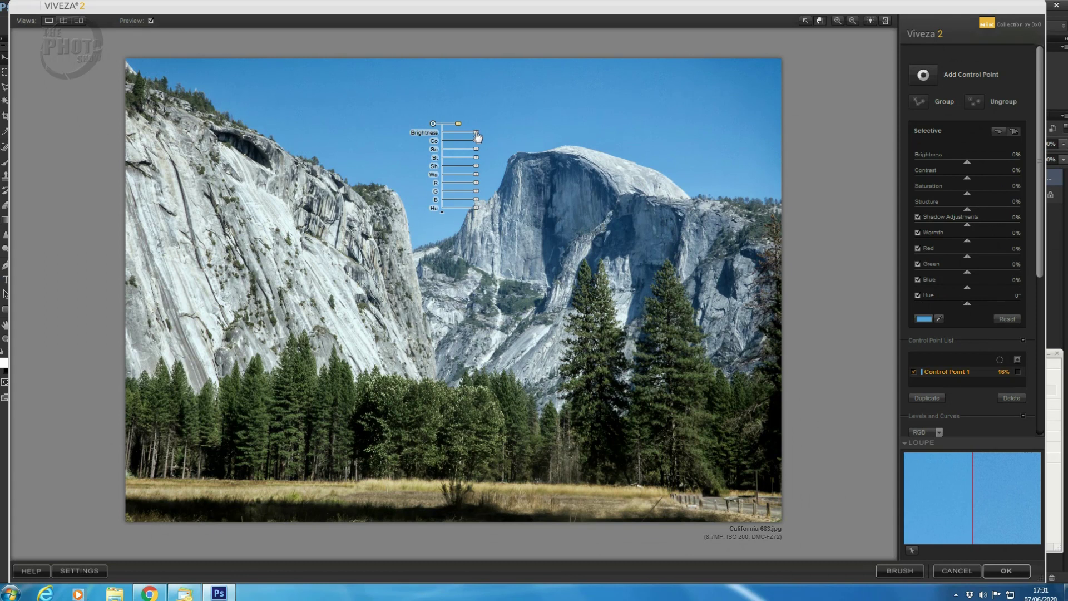
- Set the sky control point to Brightness 24%, Contrast -17%, and boost its Blue to 26%
{"action": "left_click_drag", "start_coordinate": [476, 135], "coordinate": [484, 138]}
{"action": "left_click_drag", "start_coordinate": [484, 136], "coordinate": [471, 145]}
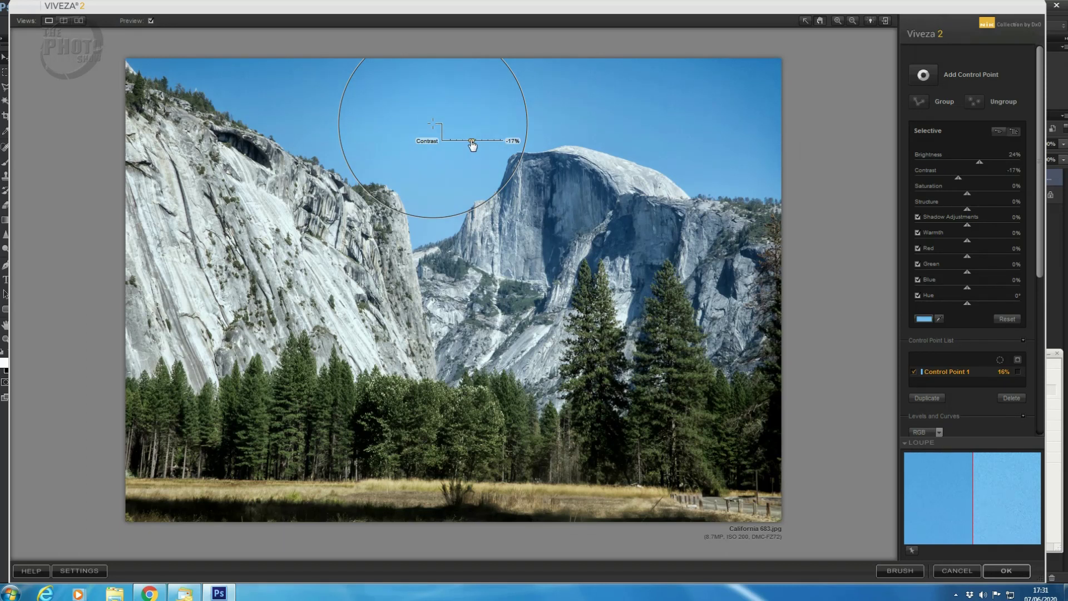
{"action": "left_click_drag", "start_coordinate": [472, 145], "coordinate": [459, 162]}
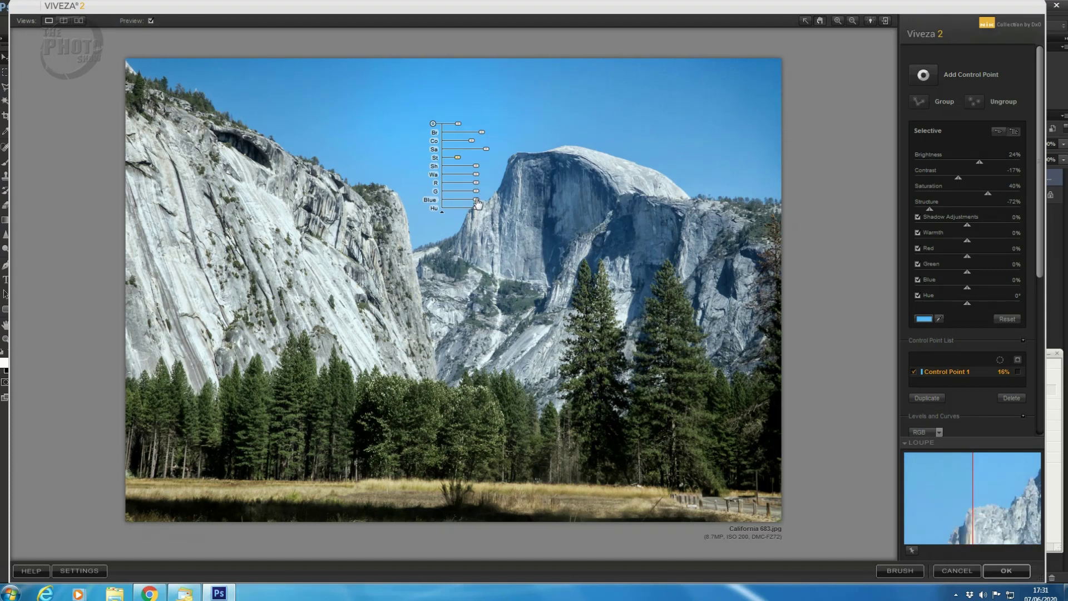
{"action": "left_click_drag", "start_coordinate": [476, 202], "coordinate": [484, 203]}
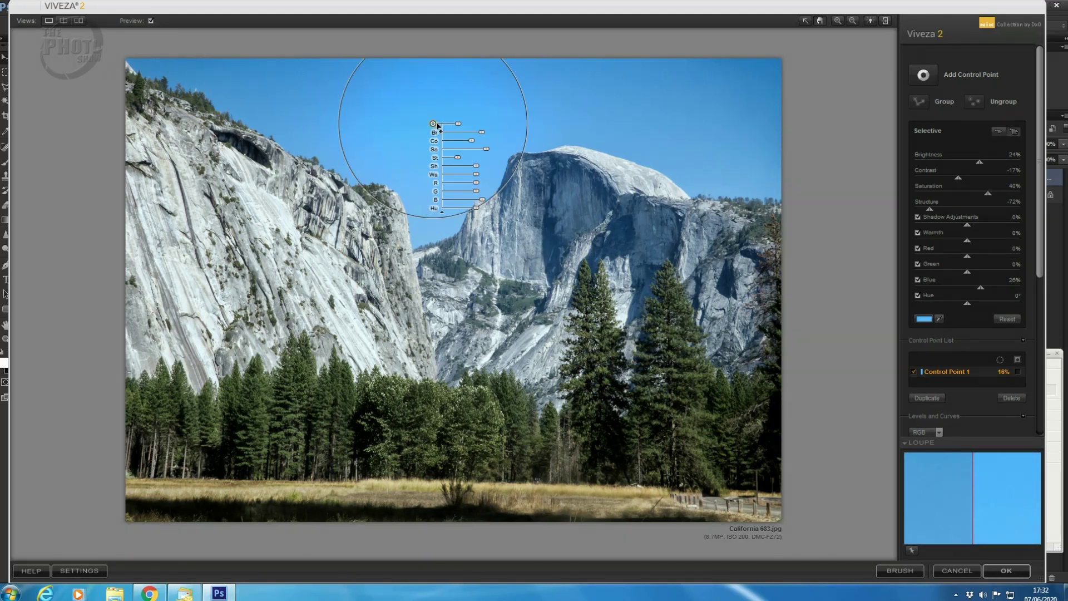
- Move the sky control point to the upper right sky and duplicate it
{"action": "left_click_drag", "start_coordinate": [433, 123], "coordinate": [727, 128]}
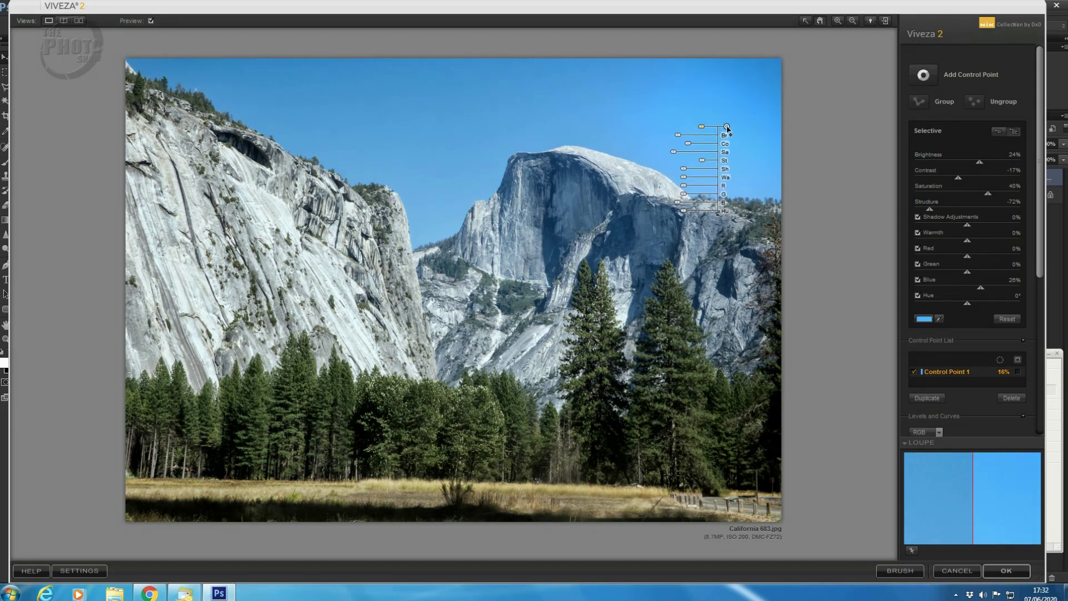
{"action": "left_click_drag", "start_coordinate": [728, 128], "coordinate": [728, 124]}
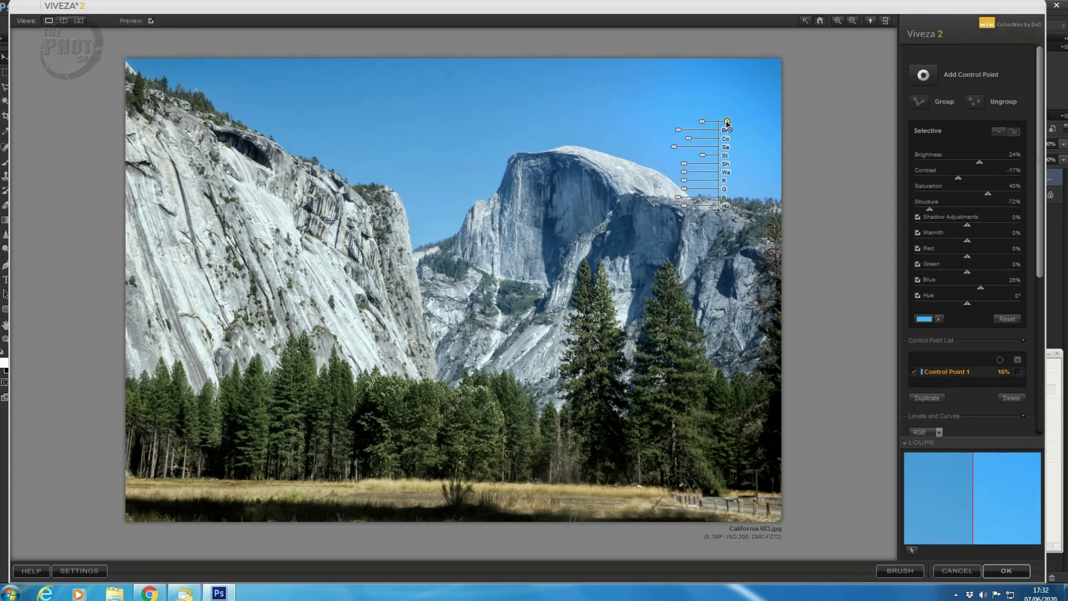
{"action": "left_click", "coordinate": [727, 124], "text": "alt"}
- Place the copies over the left sky and shrink Control Point 3's reach to 11%
{"action": "left_click_drag", "start_coordinate": [727, 125], "coordinate": [420, 115]}
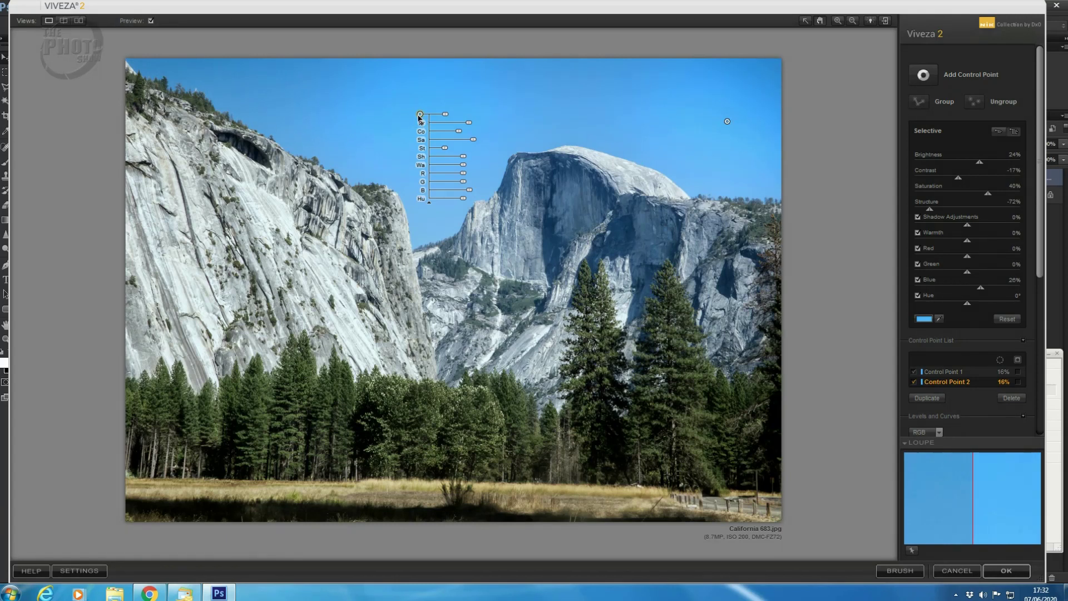
{"action": "left_click_drag", "start_coordinate": [446, 117], "coordinate": [446, 117]}
{"action": "left_click_drag", "start_coordinate": [420, 114], "coordinate": [258, 87]}
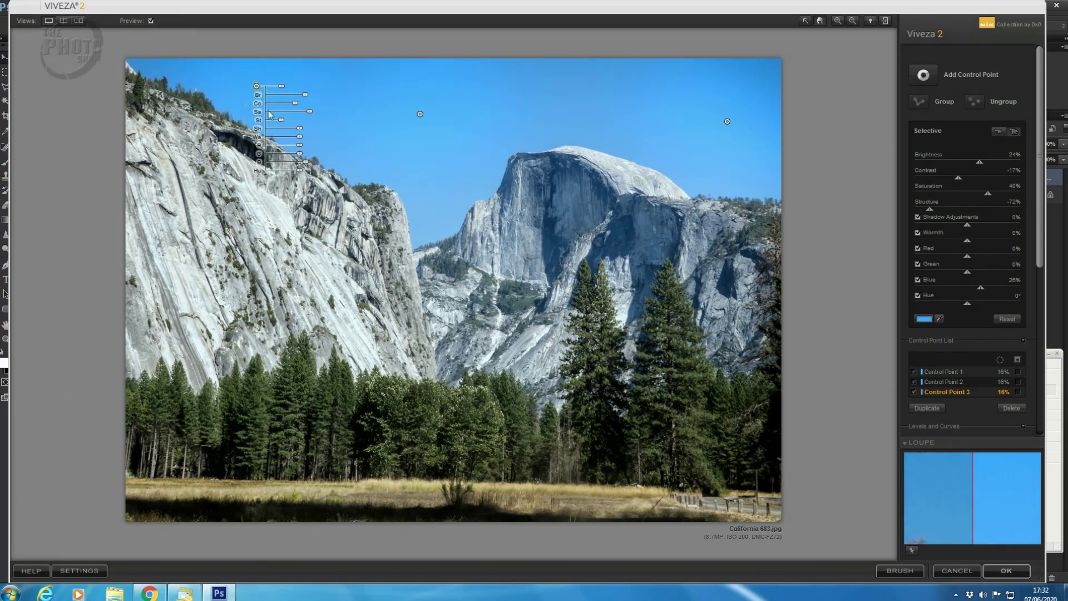
{"action": "left_click_drag", "start_coordinate": [282, 89], "coordinate": [281, 92]}
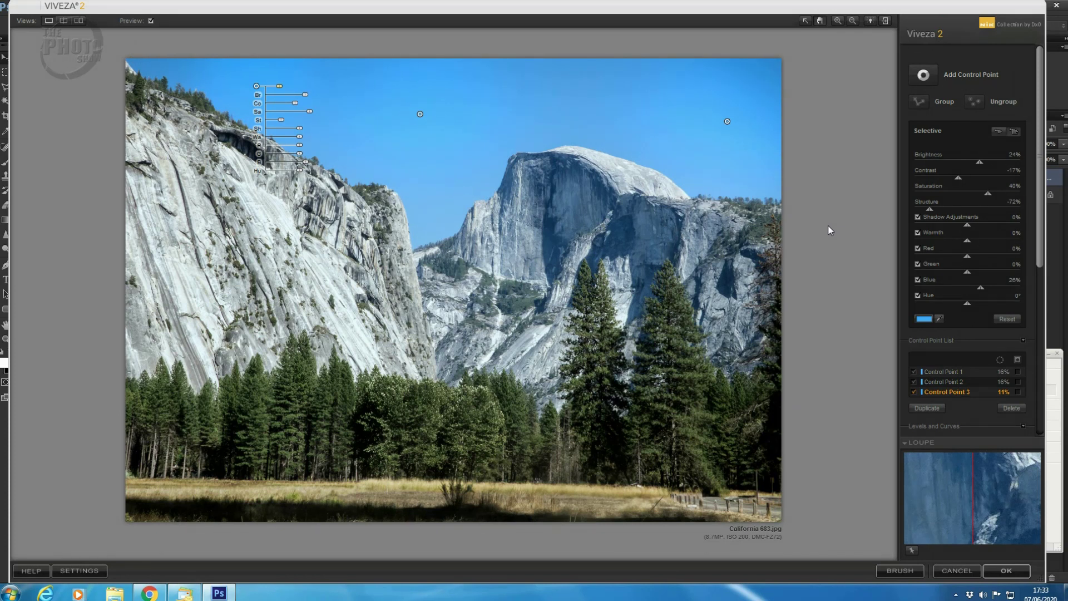
{"action": "left_click", "coordinate": [64, 22]}
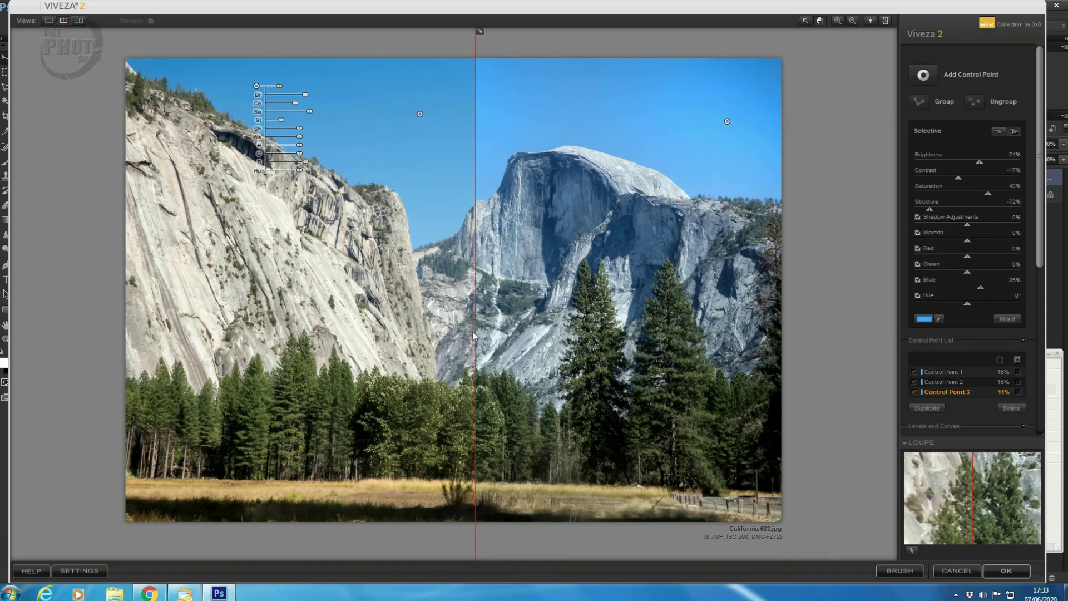
{"action": "left_click_drag", "start_coordinate": [474, 336], "coordinate": [145, 330]}
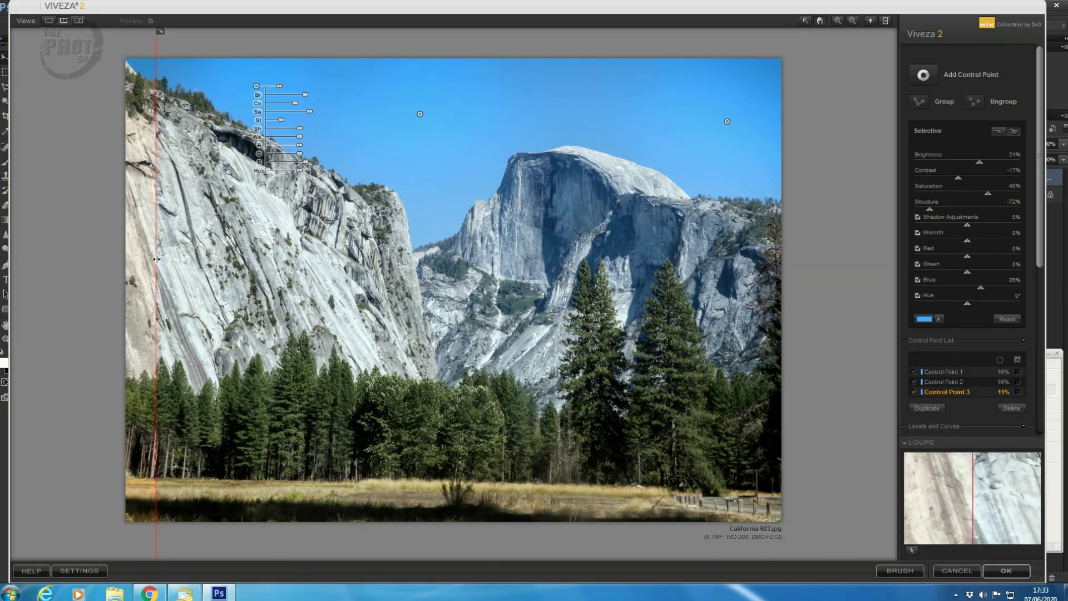
{"action": "left_click_drag", "start_coordinate": [156, 258], "coordinate": [441, 258]}
{"action": "key", "text": "p"}
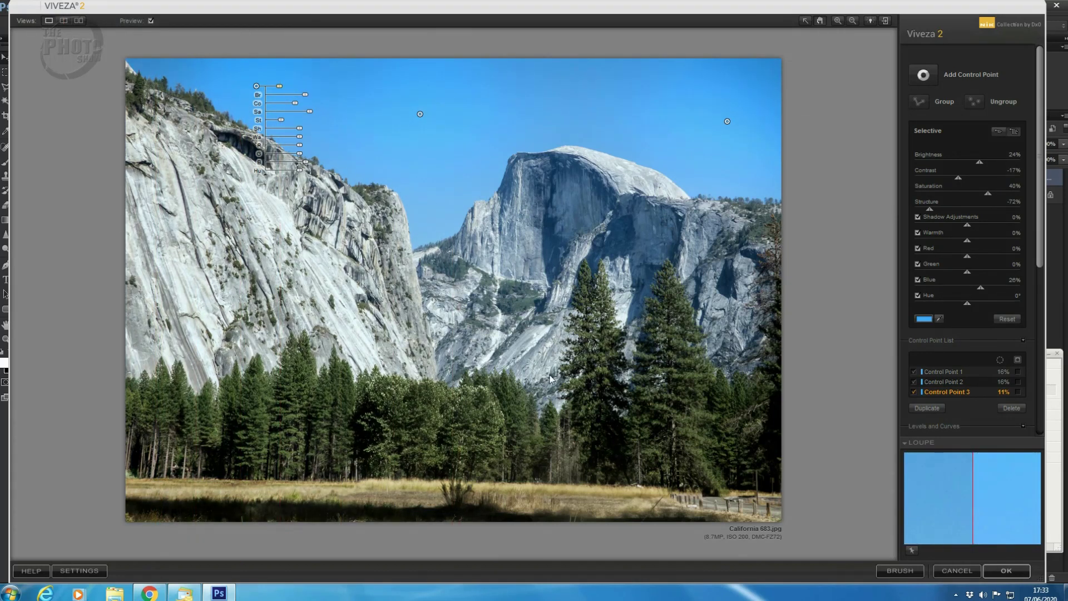
- Apply the Viveza edit as a Viveza 2 layer, then hide and reshow it to compare
{"action": "left_click", "coordinate": [1005, 572]}
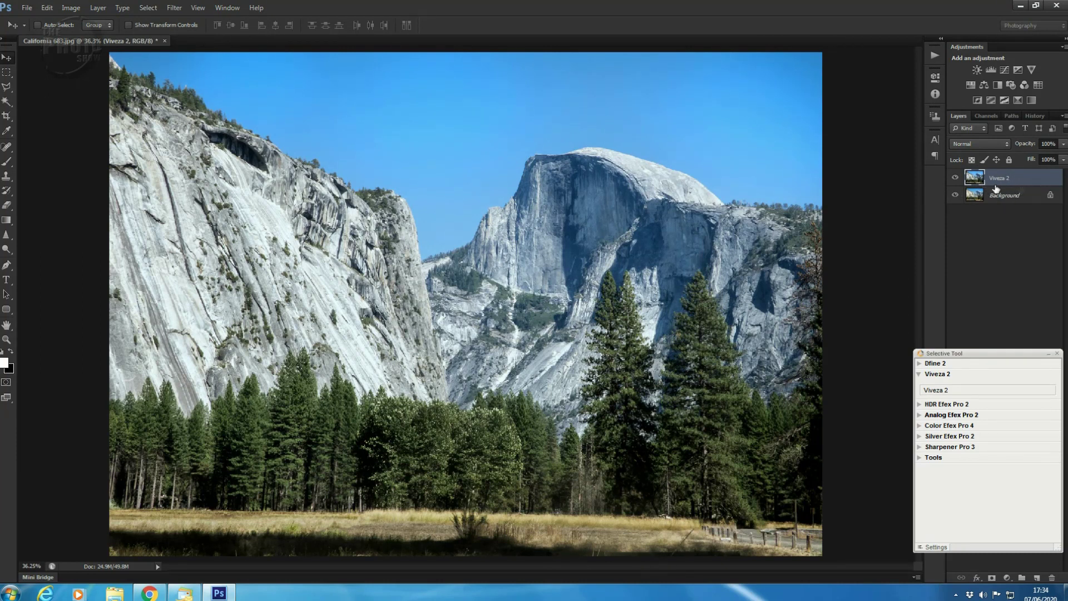
{"action": "left_click", "coordinate": [956, 178]}
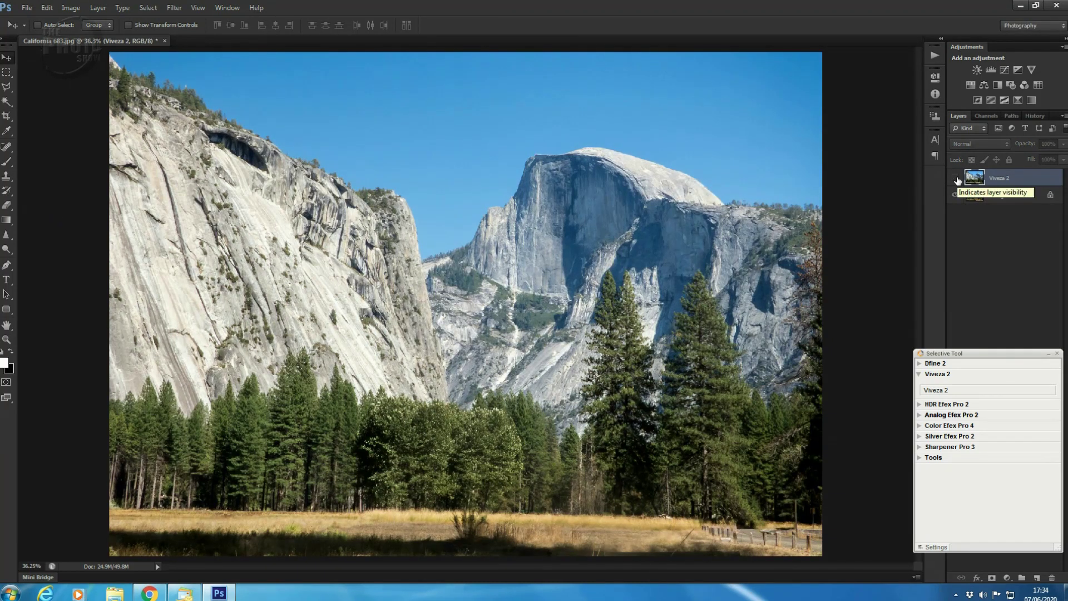
{"action": "left_click", "coordinate": [956, 178]}
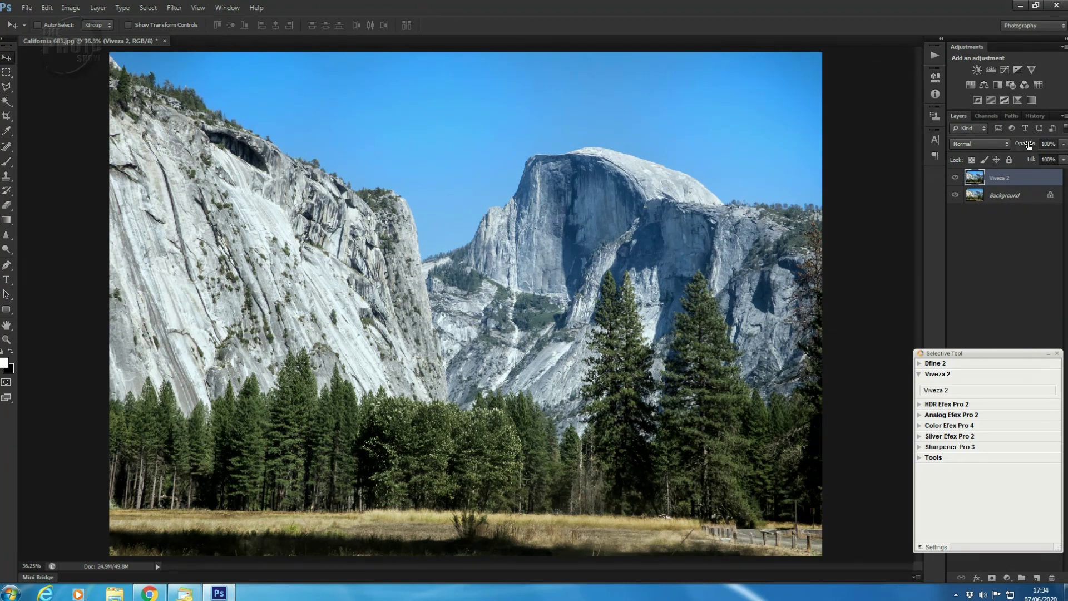
- Set the Viveza 2 layer's opacity to 100% after trying 38%
{"action": "left_click_drag", "start_coordinate": [1029, 146], "coordinate": [994, 145]}
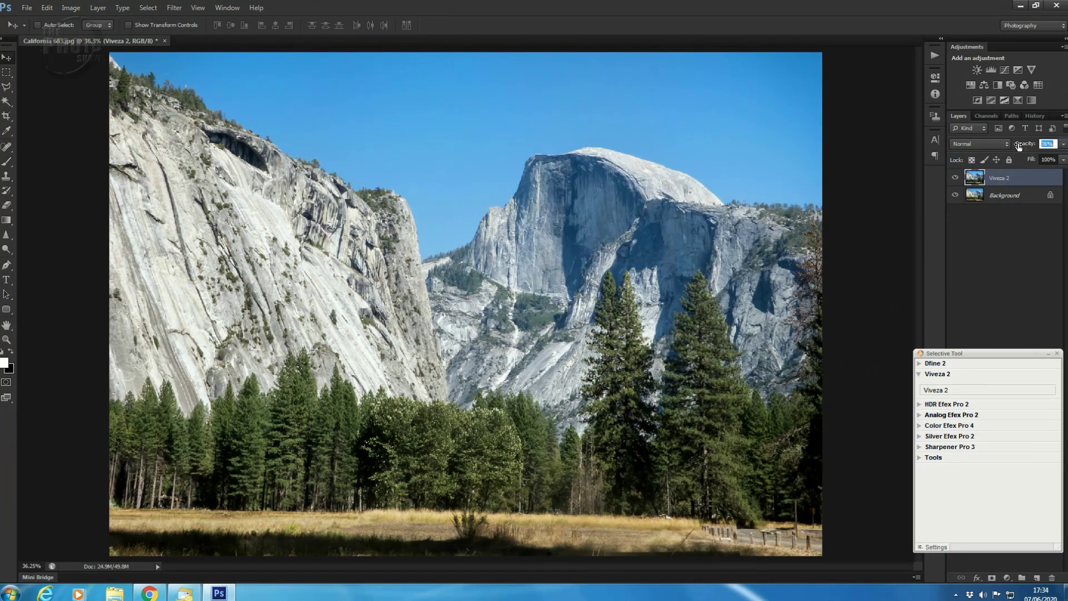
{"action": "type", "text": "100"}
{"action": "key", "text": "Return"}
{"action": "key", "text": "Return"}
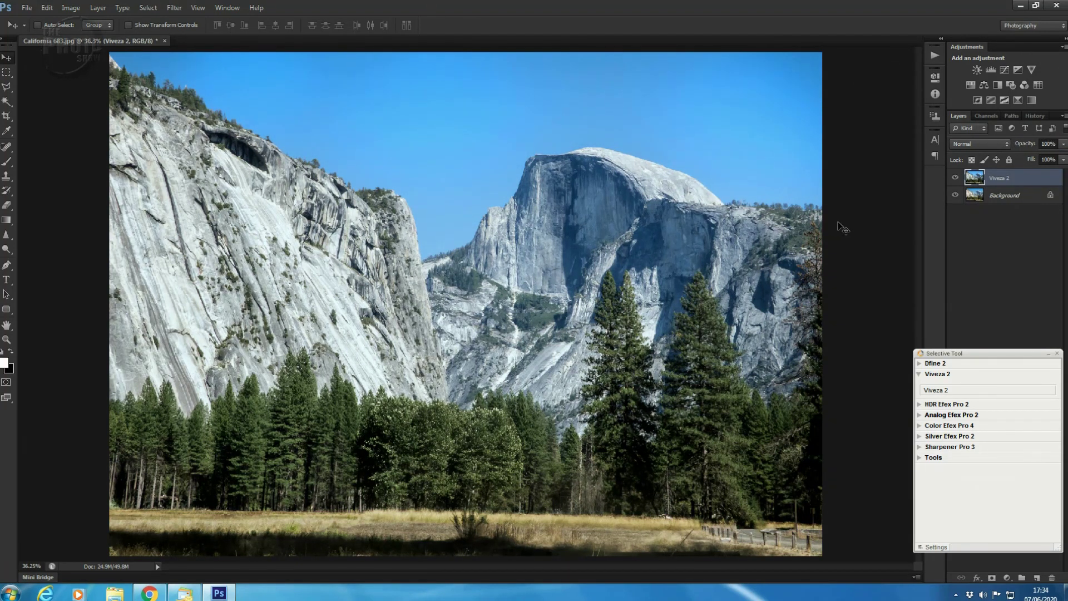
{"action": "key", "text": "ctrl+e"}
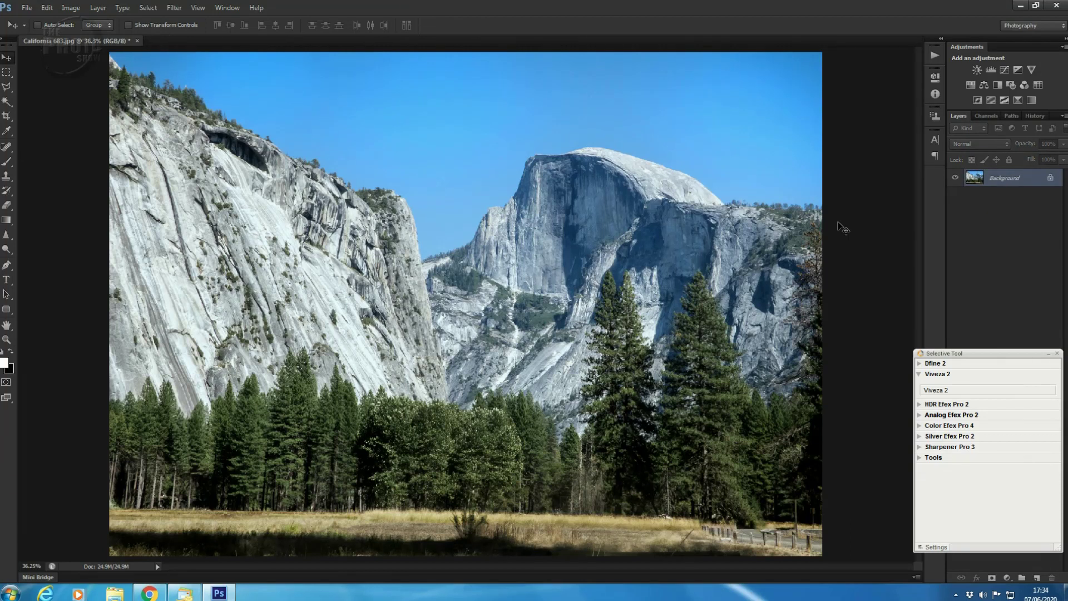